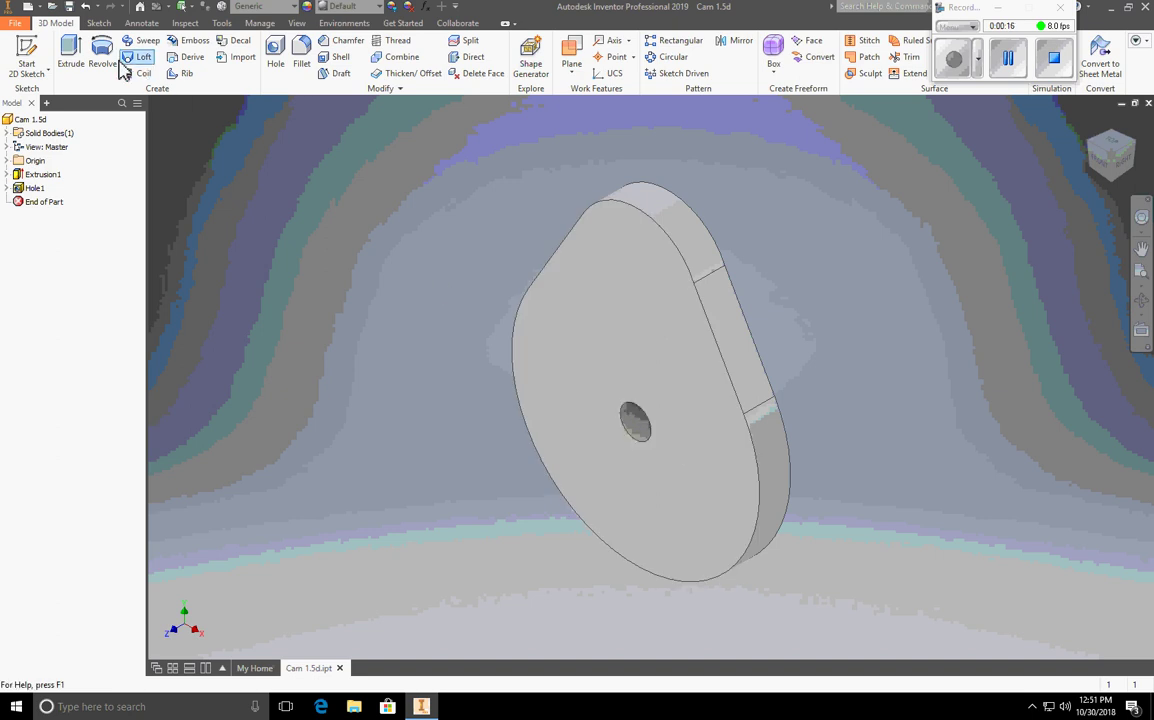
click(28, 60)
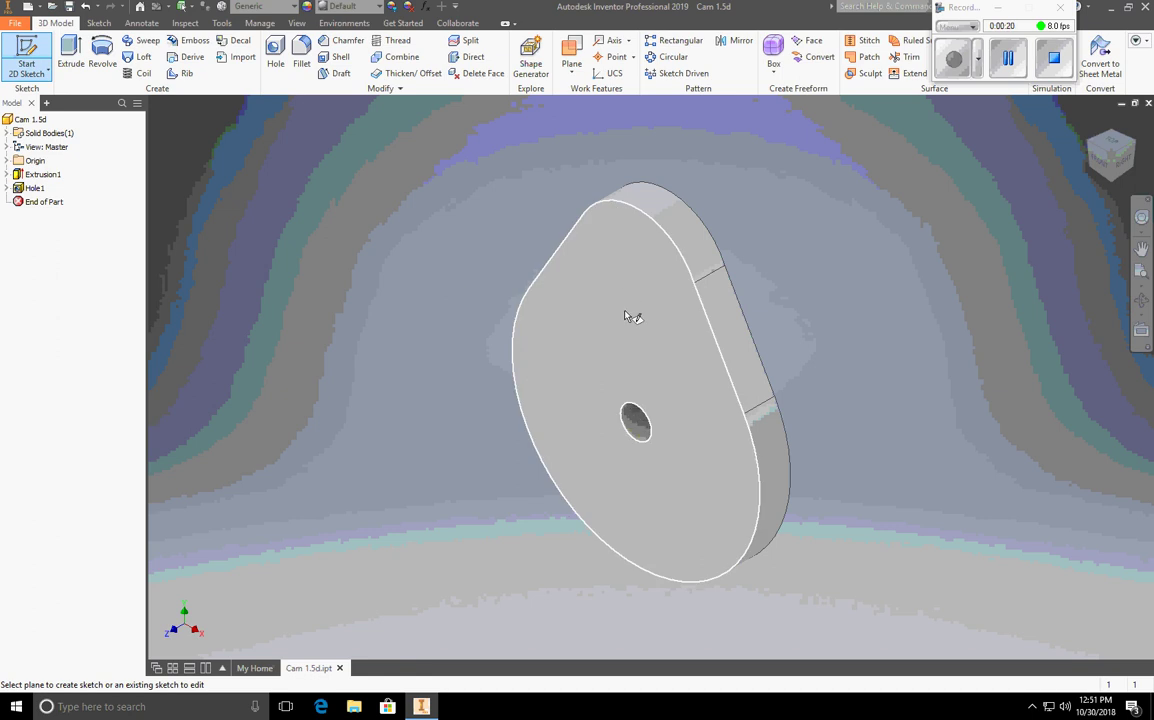
mouse_move(650, 342)
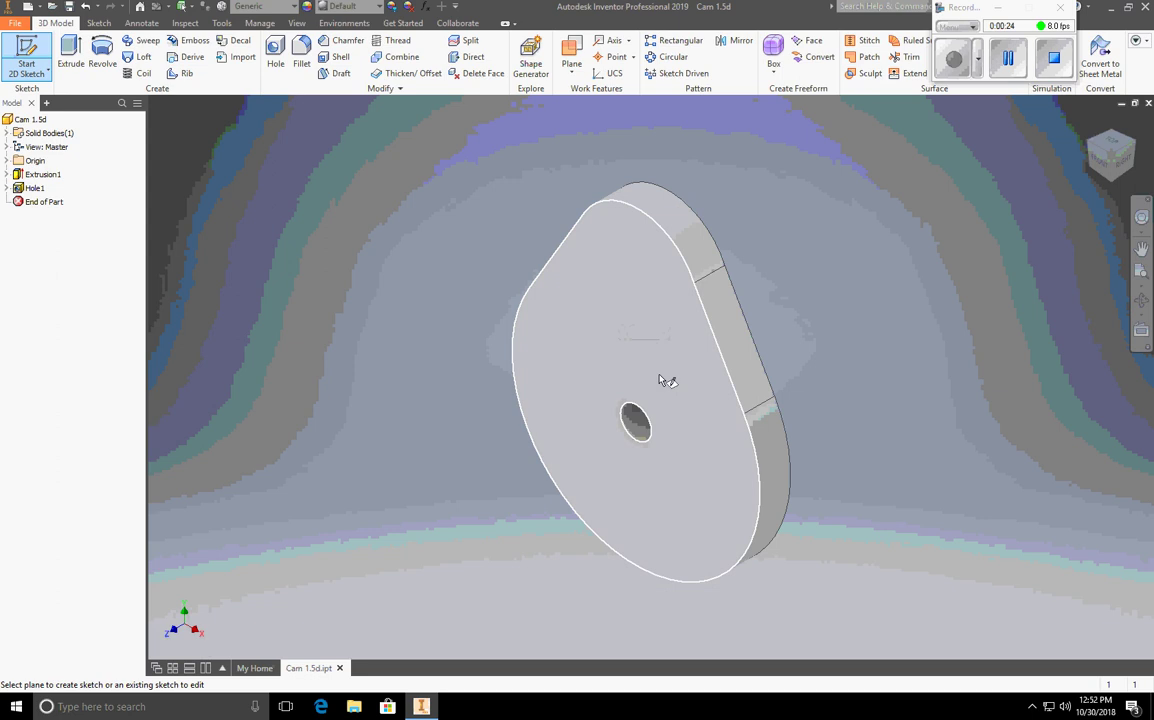
mouse_move(685, 401)
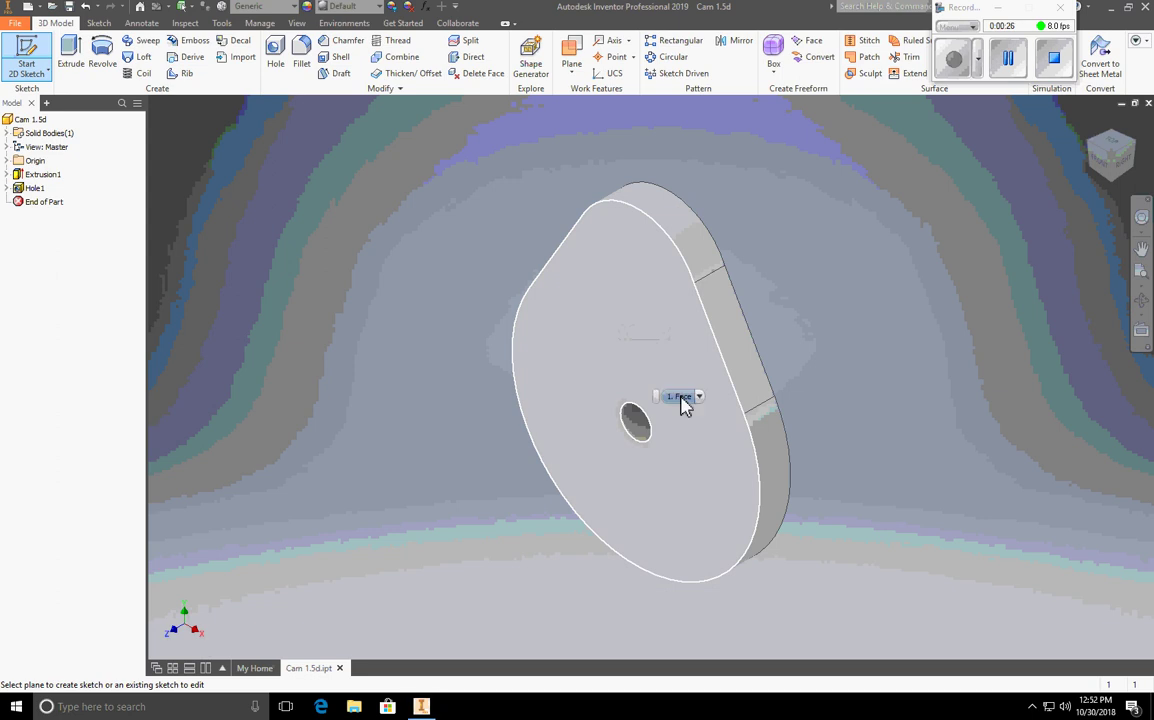
right_click(654, 350)
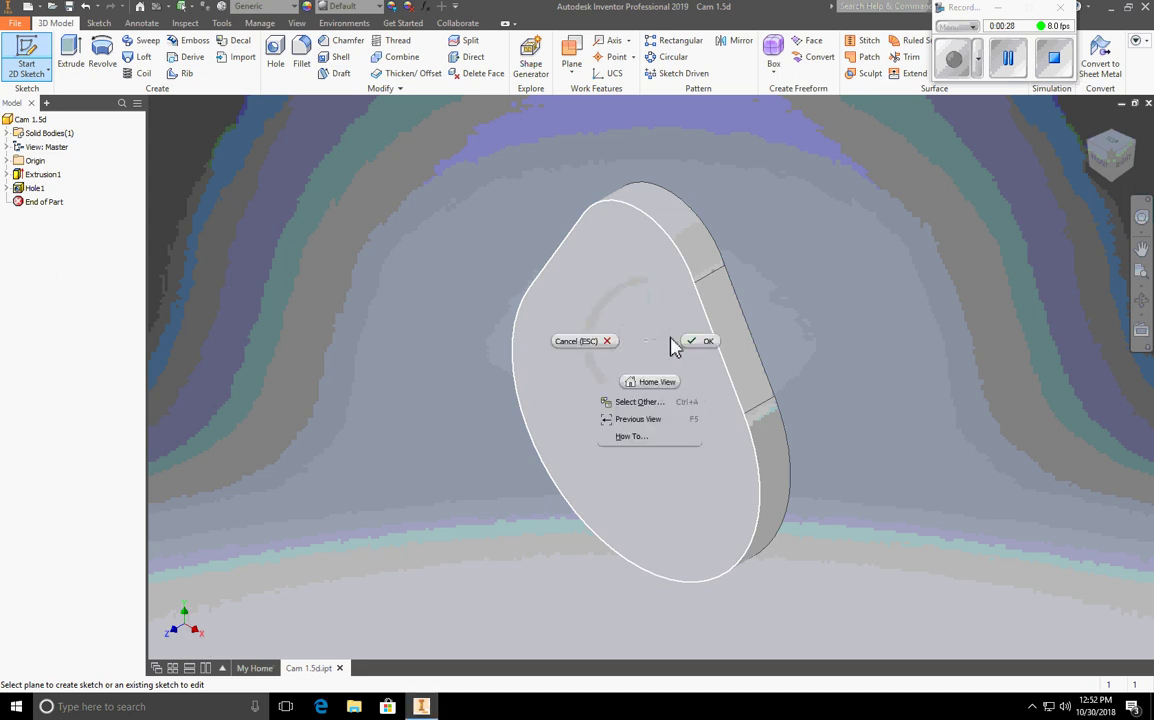
click(706, 345)
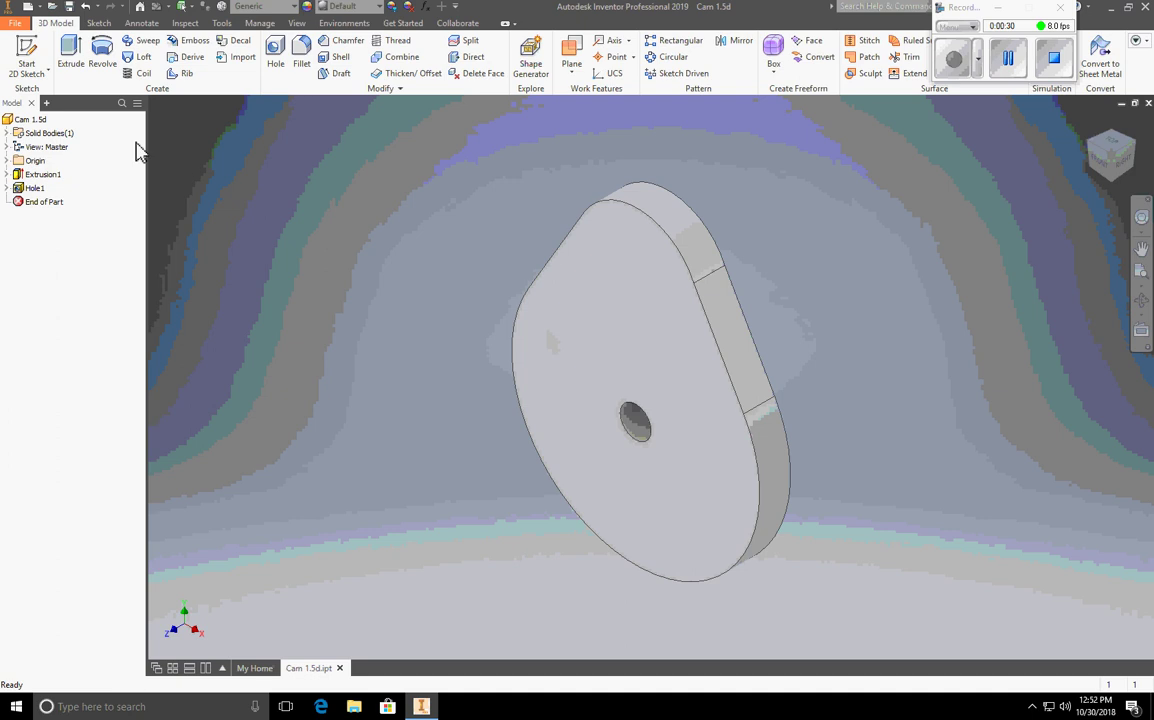
Start a sketch on the cam's front face and draw a vertical line from the hole centre up to the nose's edge
click(40, 70)
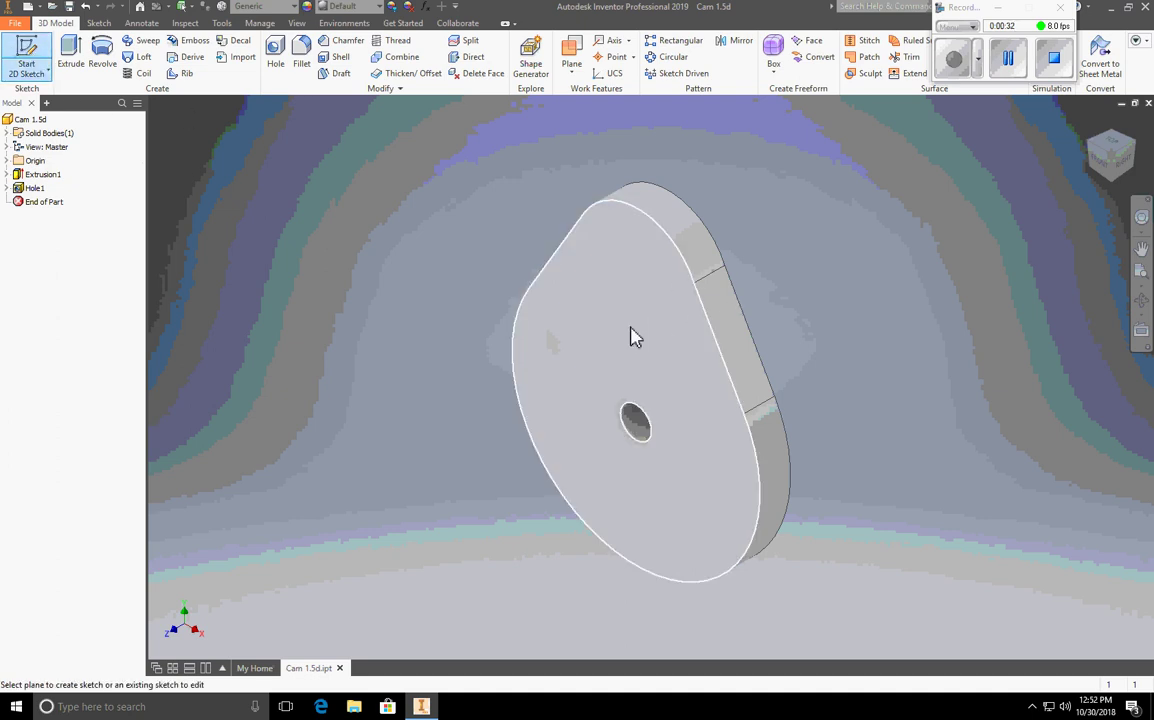
click(748, 497)
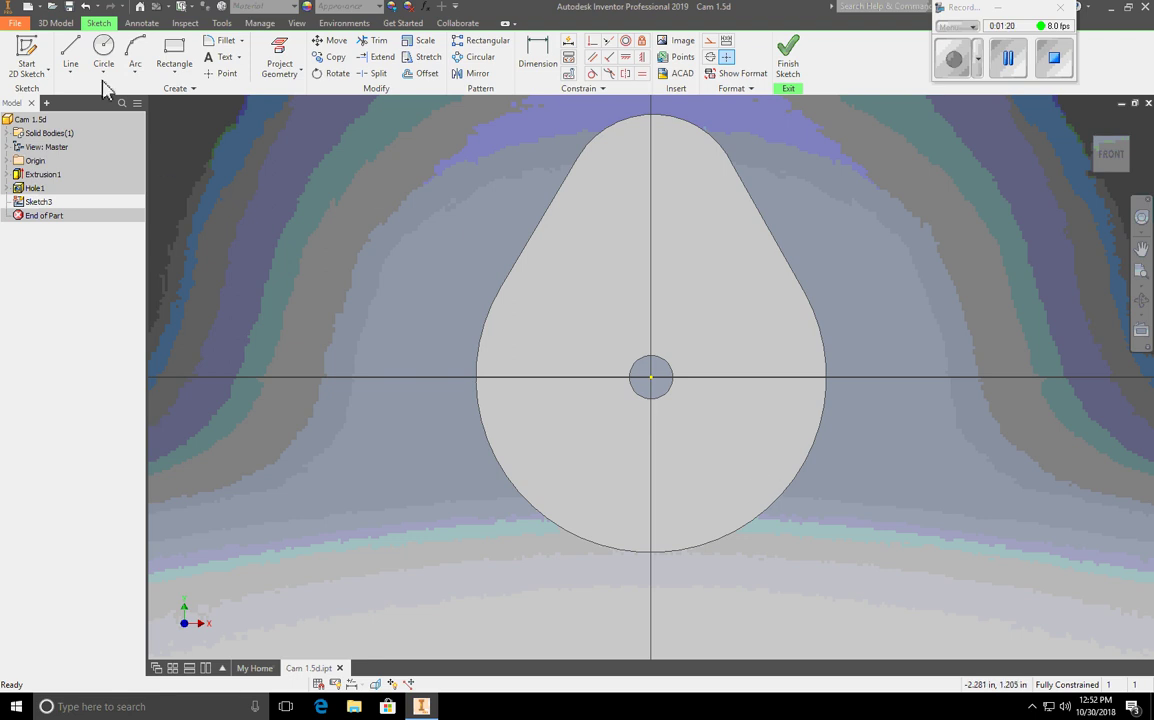
click(72, 56)
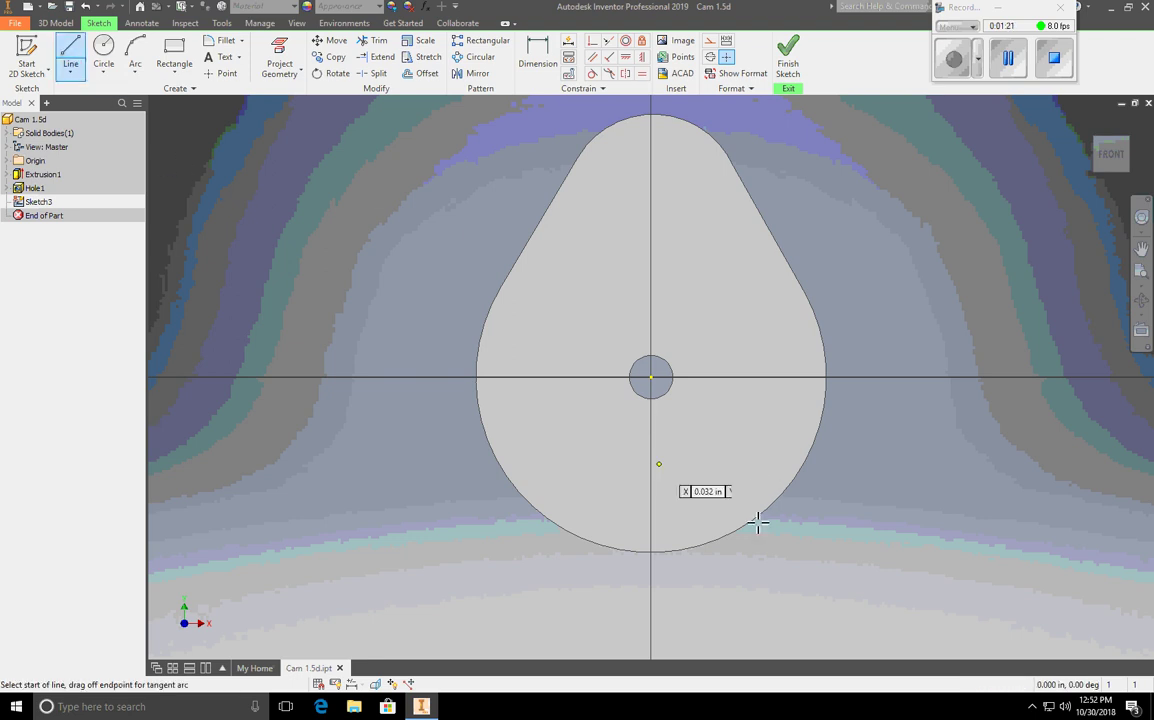
click(651, 378)
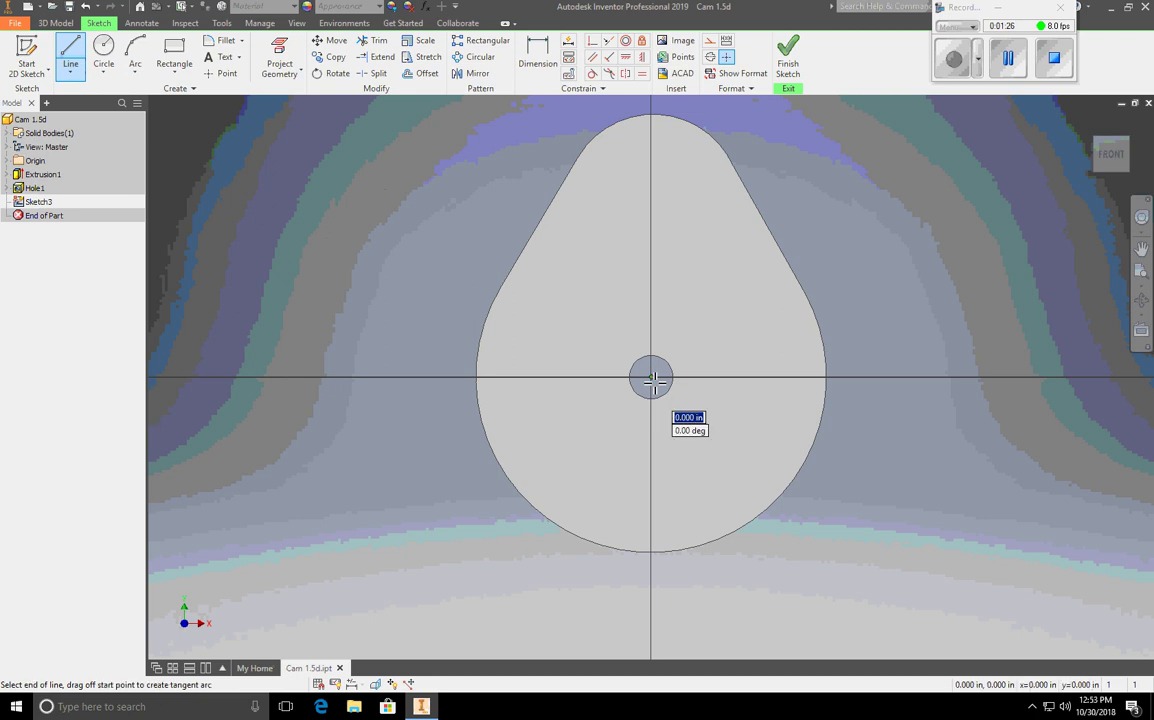
click(652, 116)
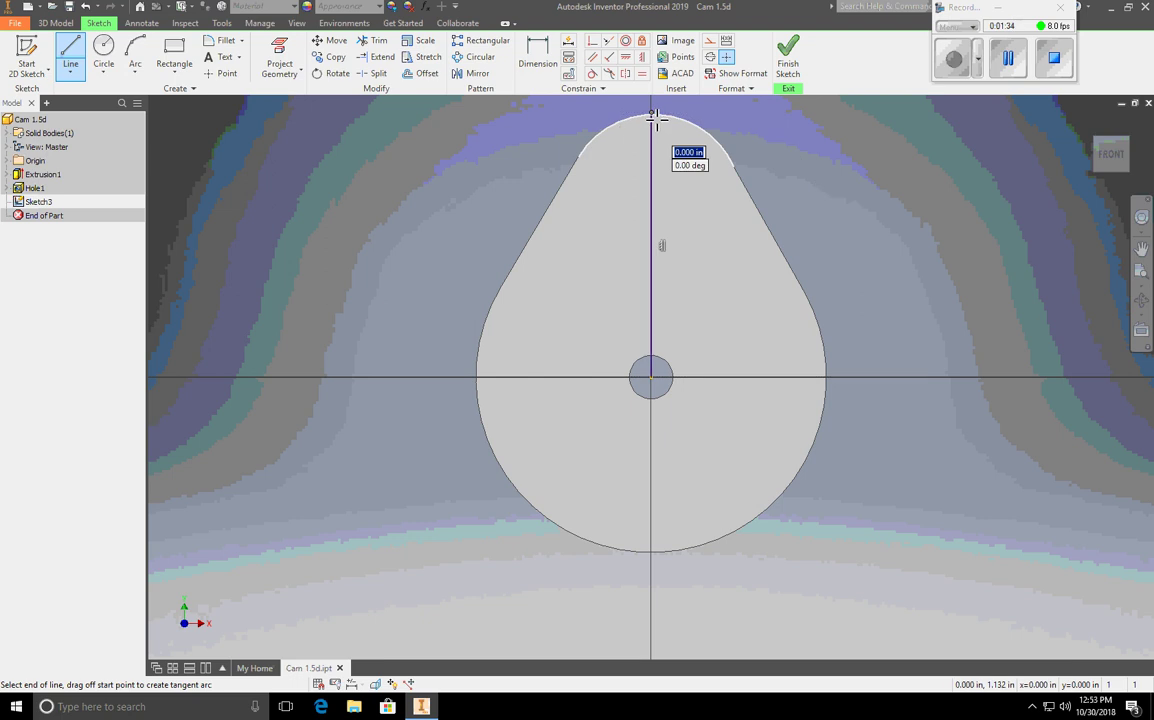
right_click(765, 156)
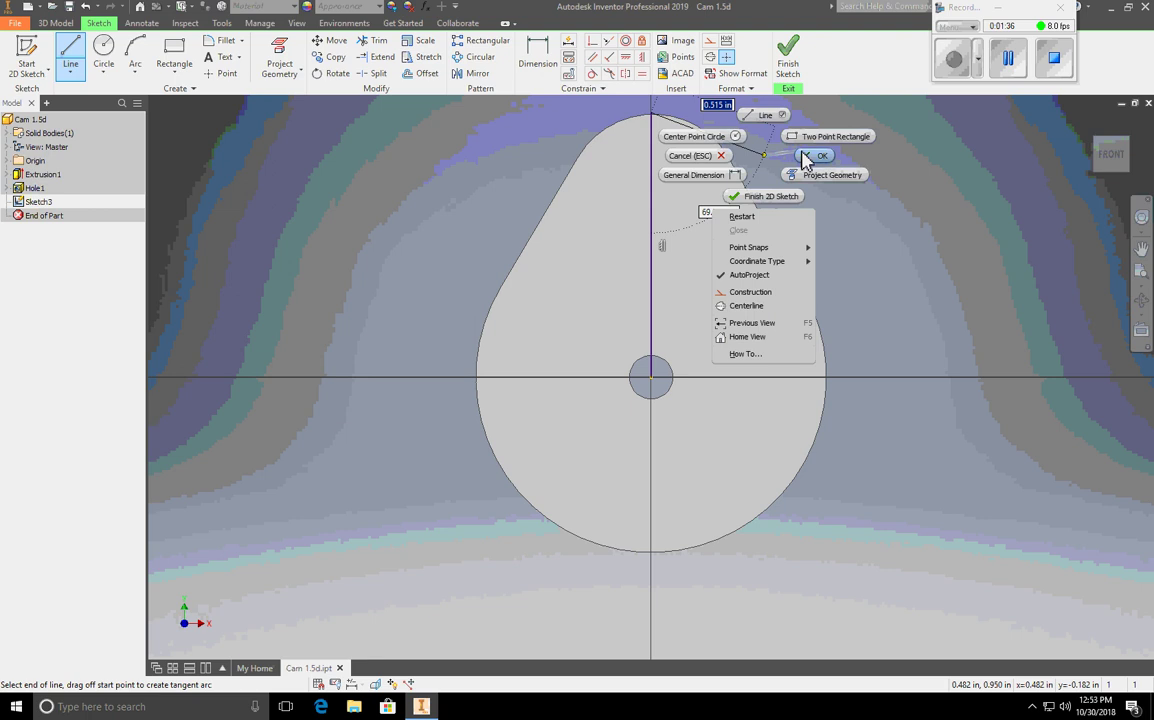
click(803, 156)
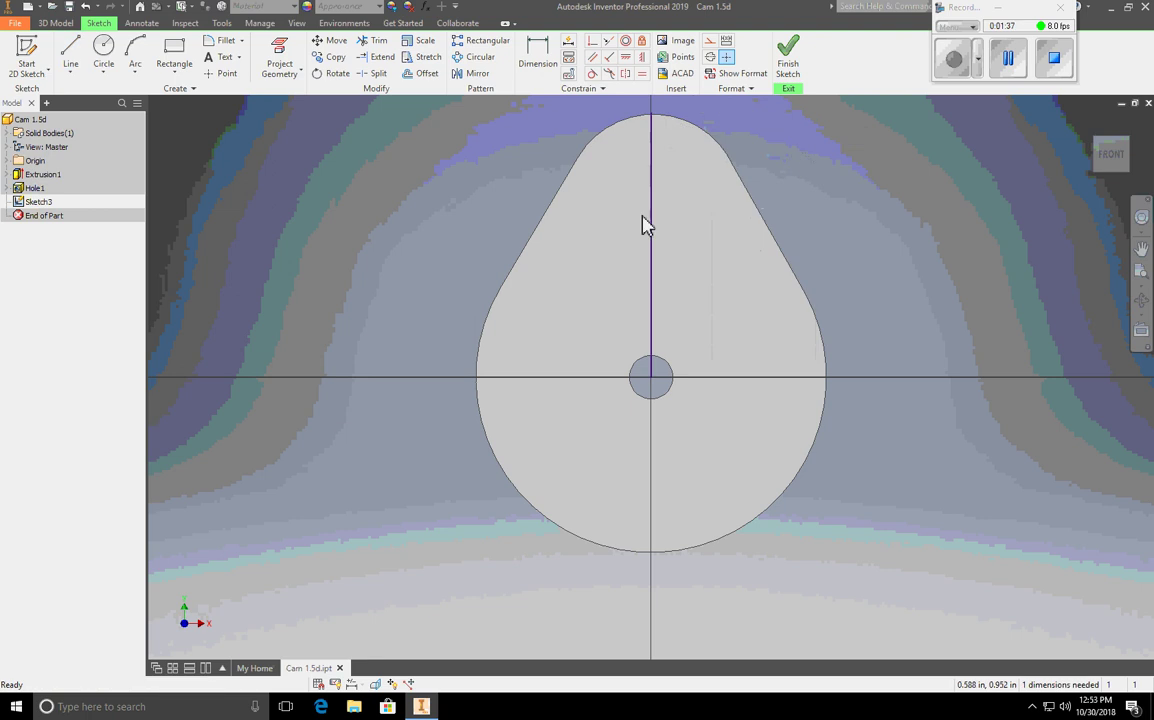
Draw a line from the hole centre at 45 degrees above horizontal to the cam's right slanted edge
click(70, 50)
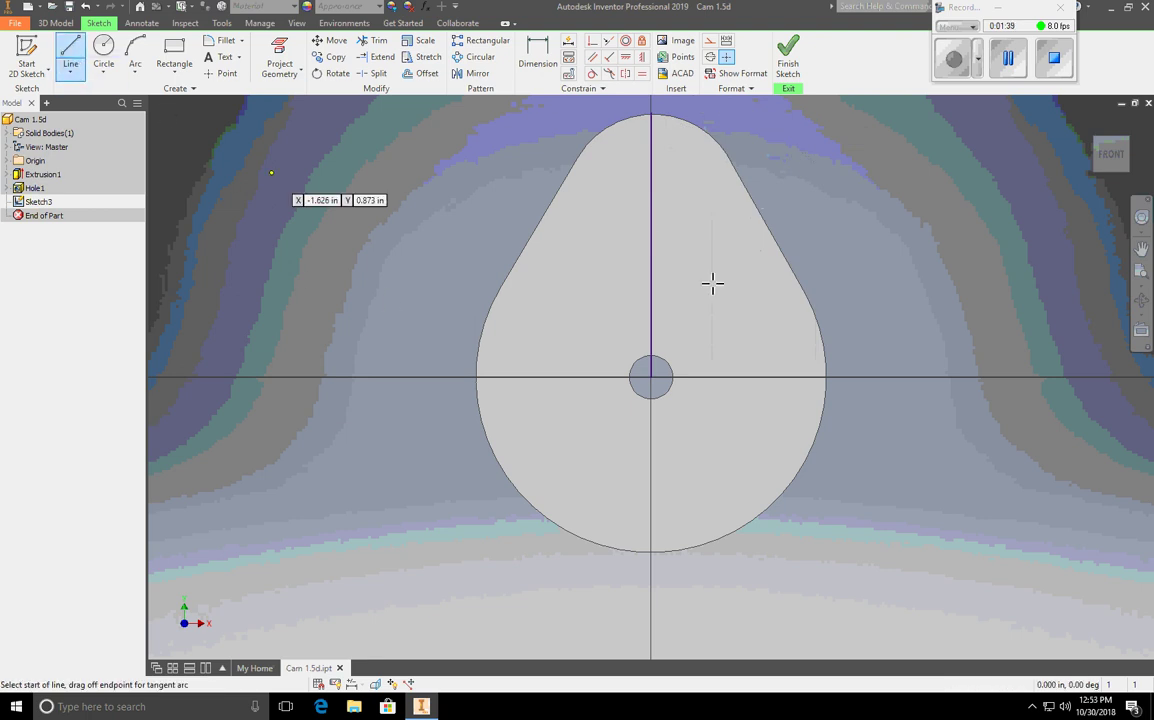
click(656, 373)
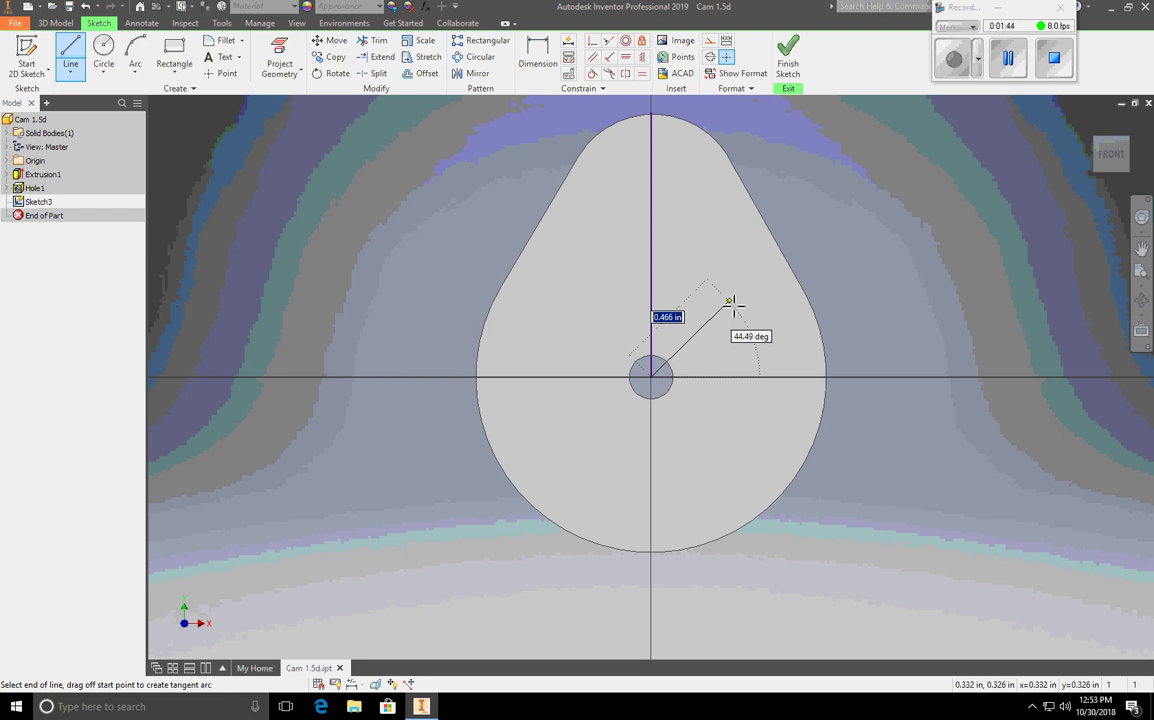
key(Tab)
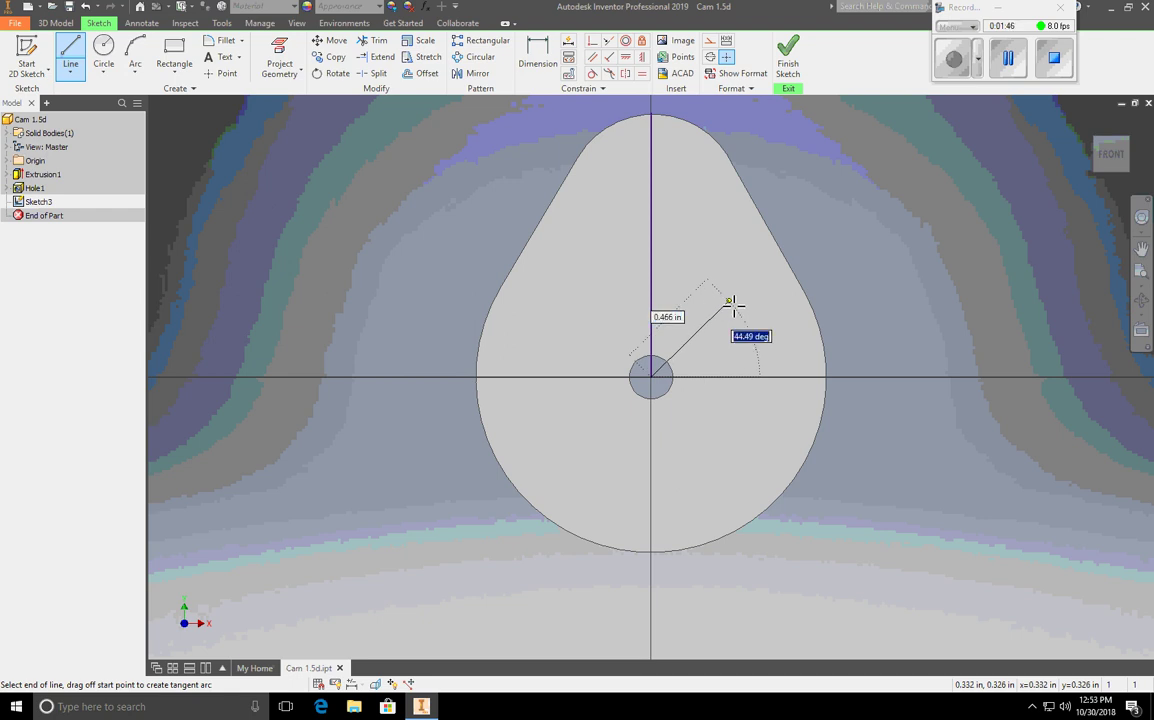
text(45)
key(Tab)
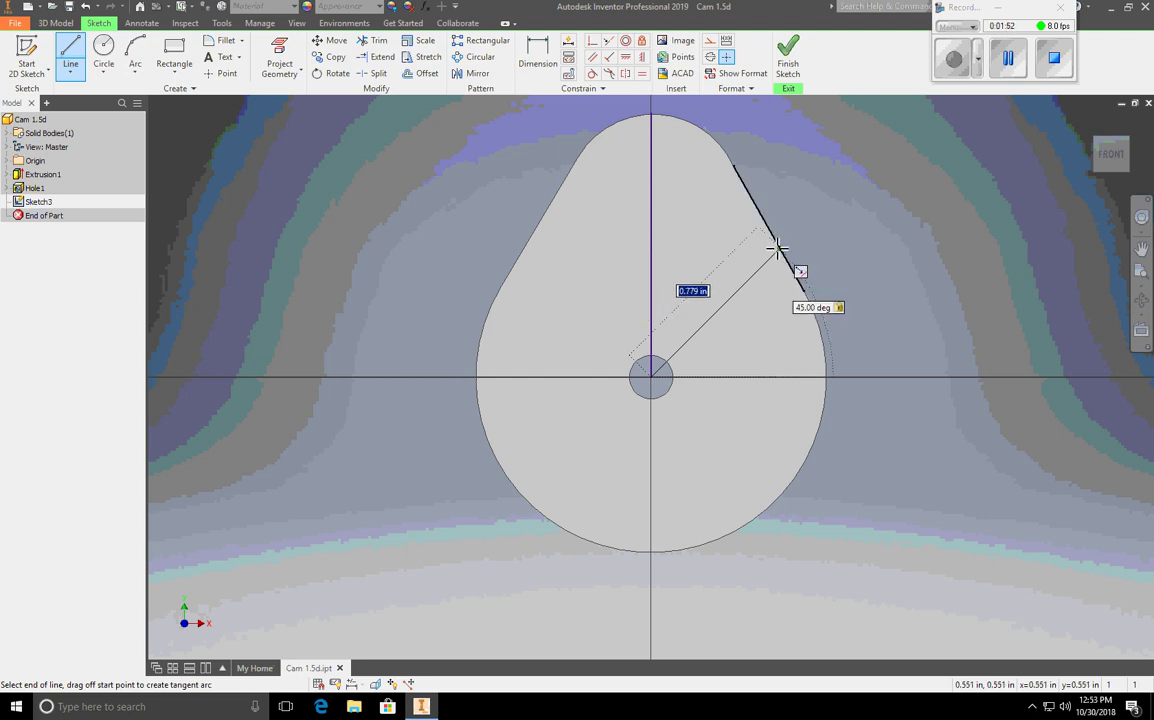
click(778, 247)
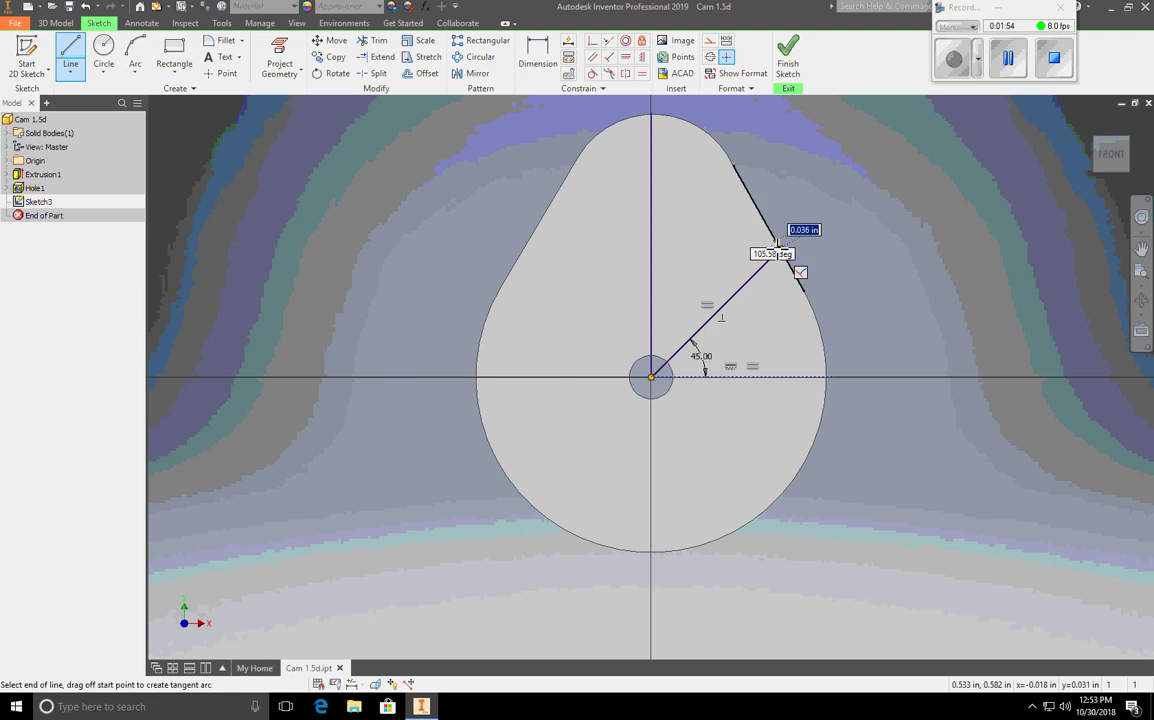
right_click(860, 155)
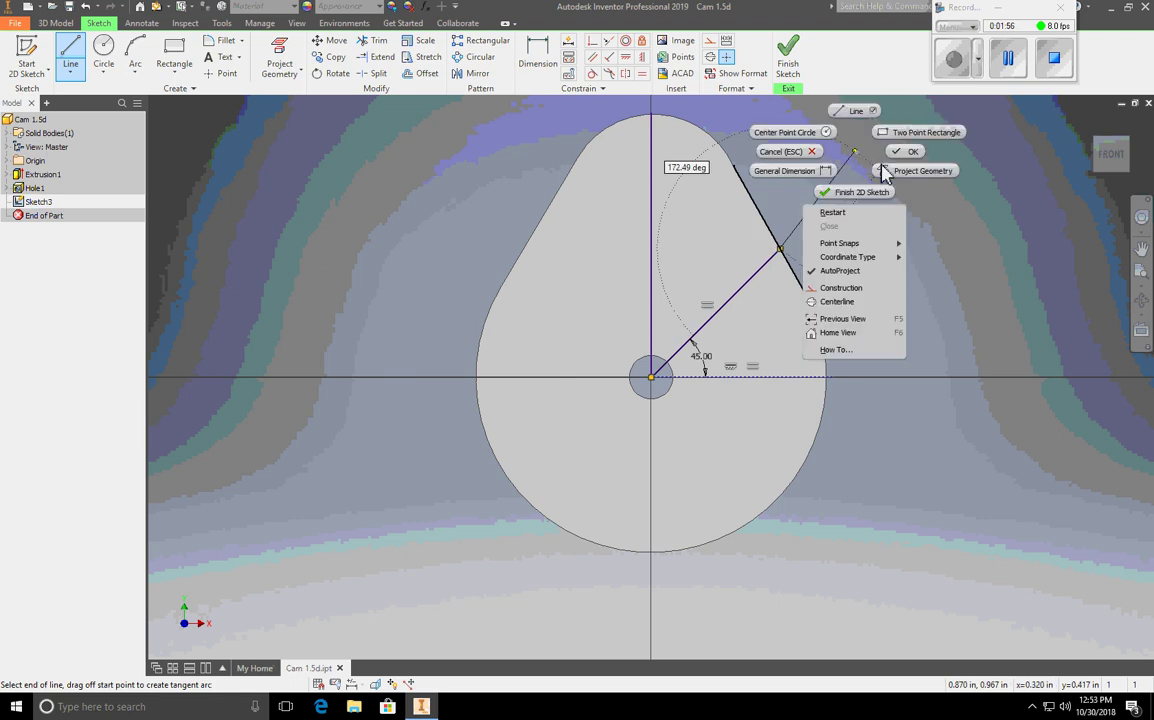
click(900, 150)
Draw a horizontal line 0.750 in long from the hole centre to the right side of the cam's round edge
click(70, 52)
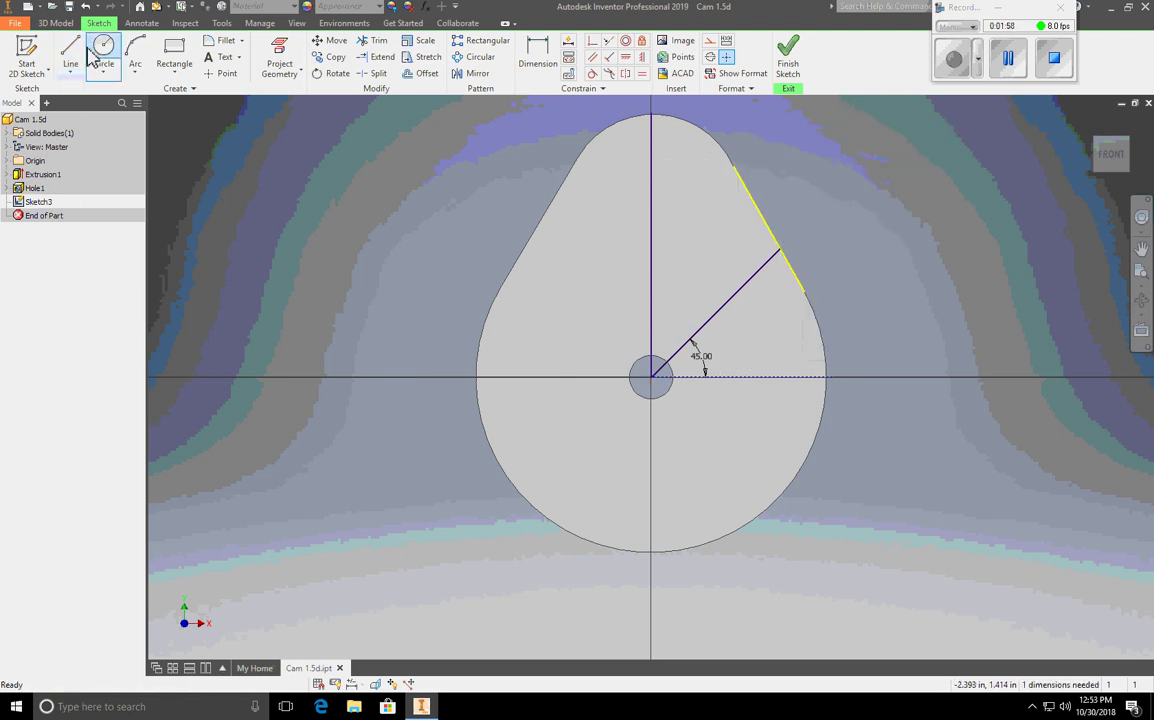
click(651, 377)
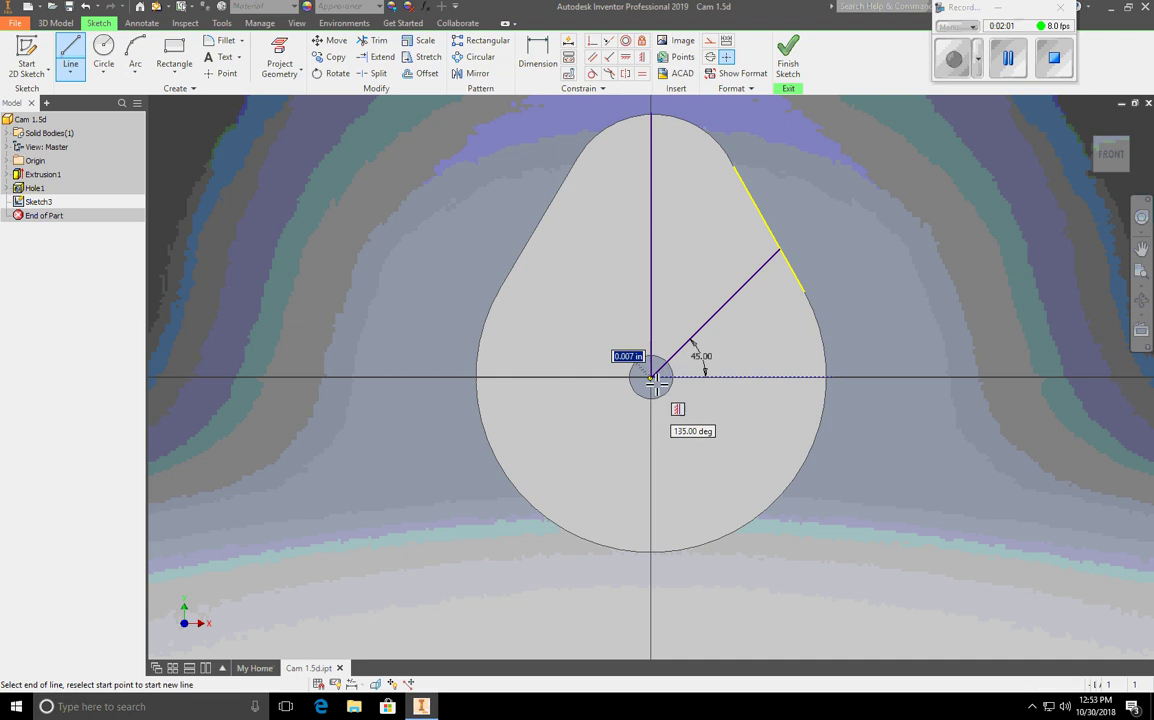
click(827, 377)
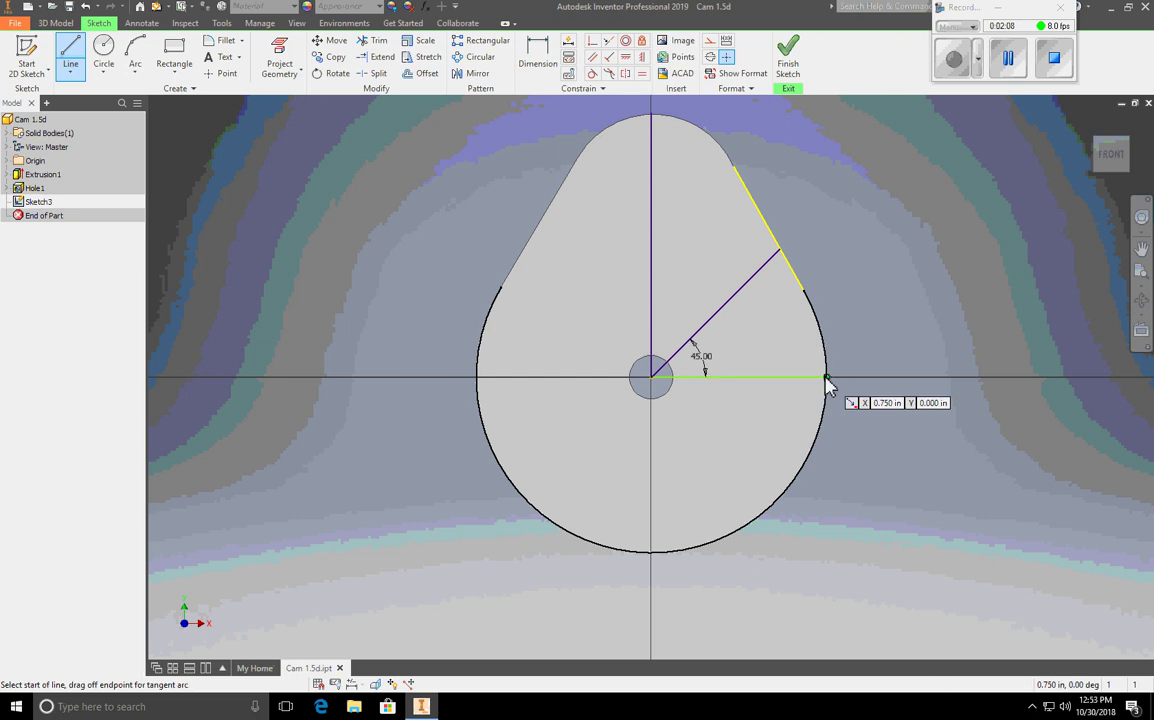
right_click(826, 377)
click(870, 377)
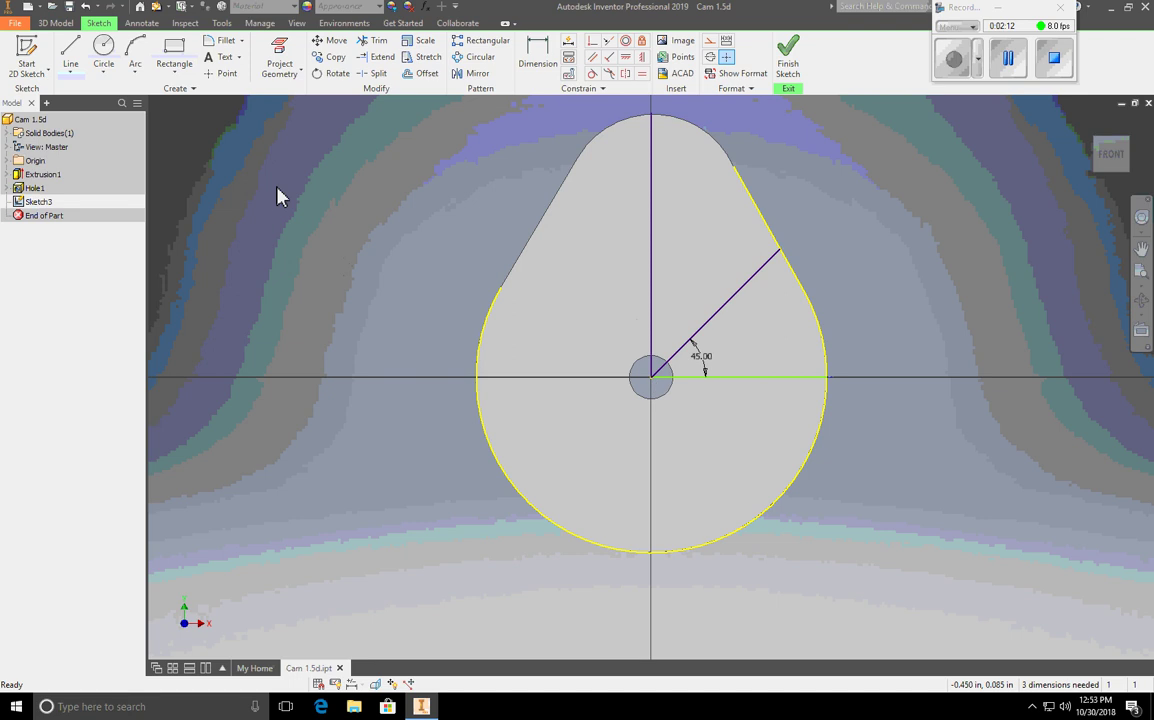
Draw a 0.750 in line from the hole centre at 315 degrees to the cam's lower-right round edge
click(70, 50)
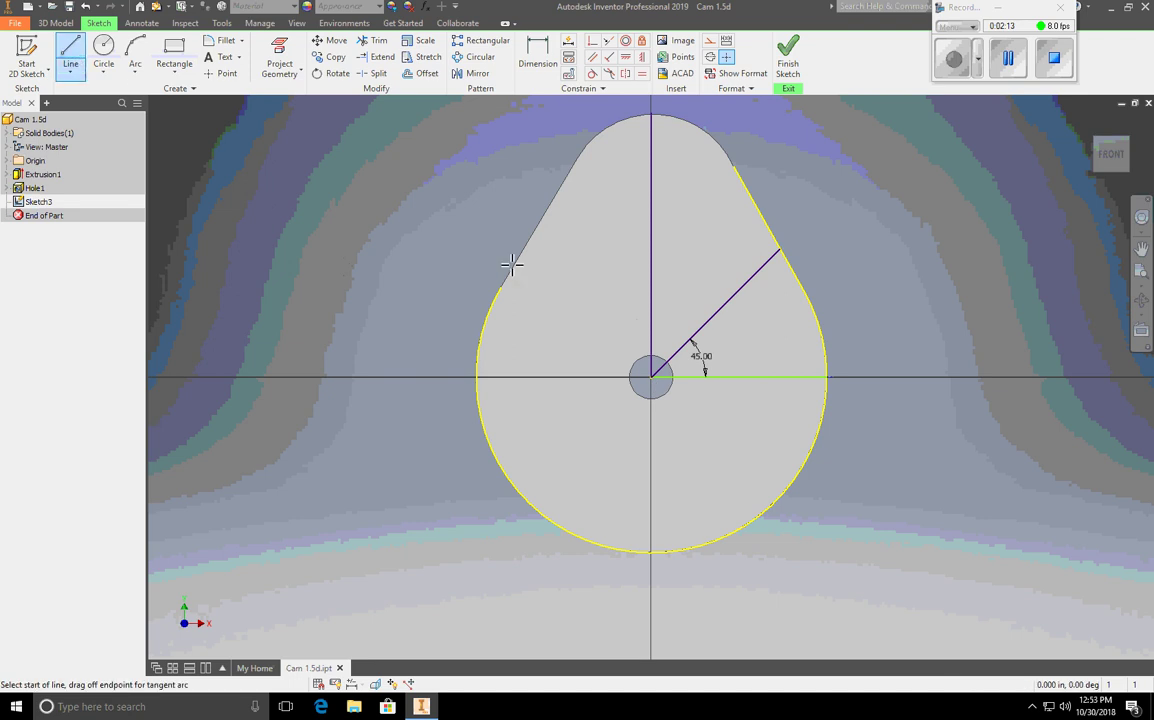
click(651, 377)
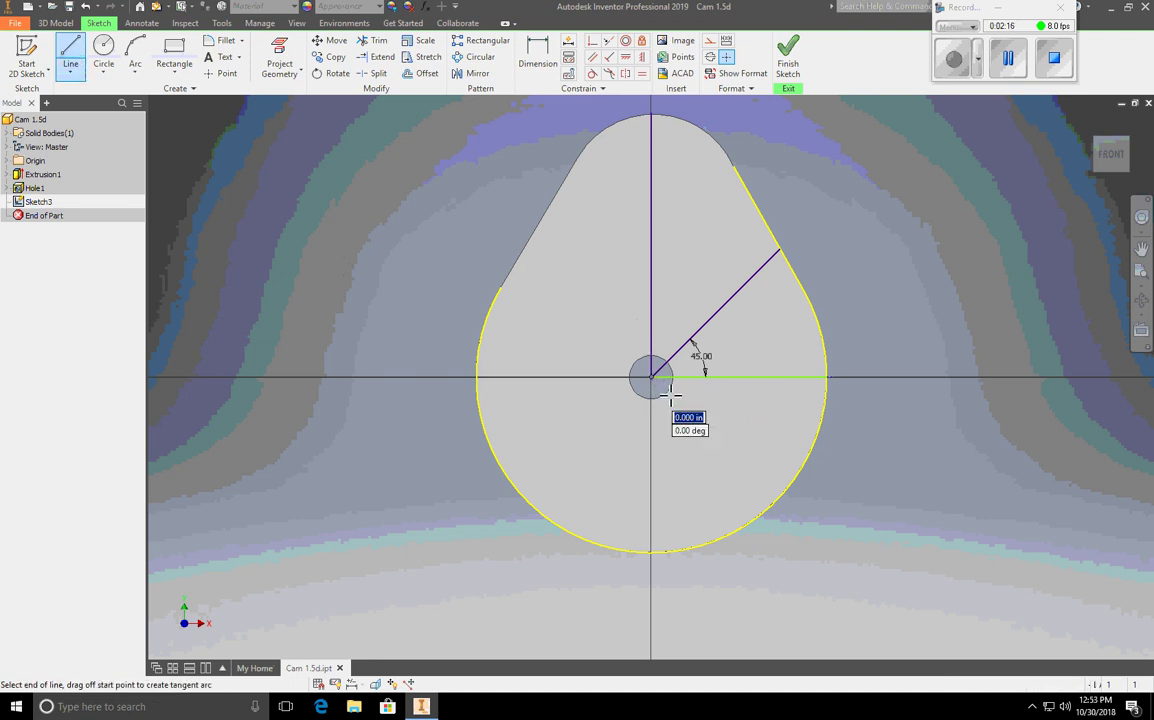
click(777, 503)
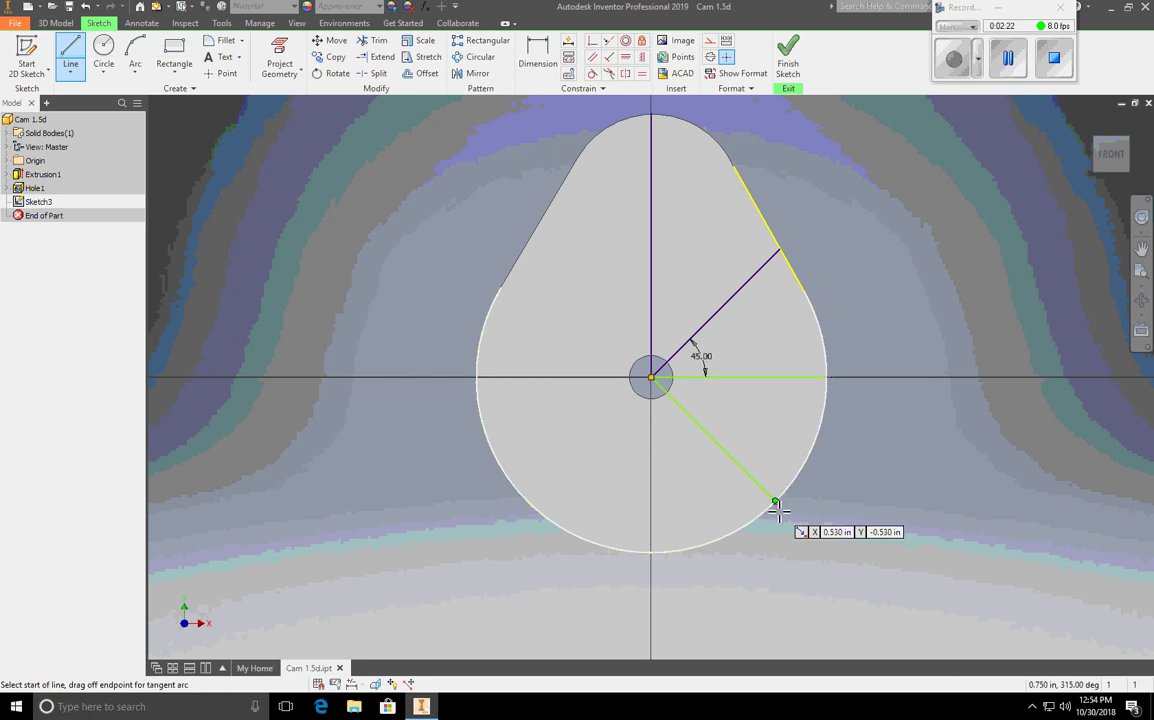
right_click(820, 457)
click(869, 459)
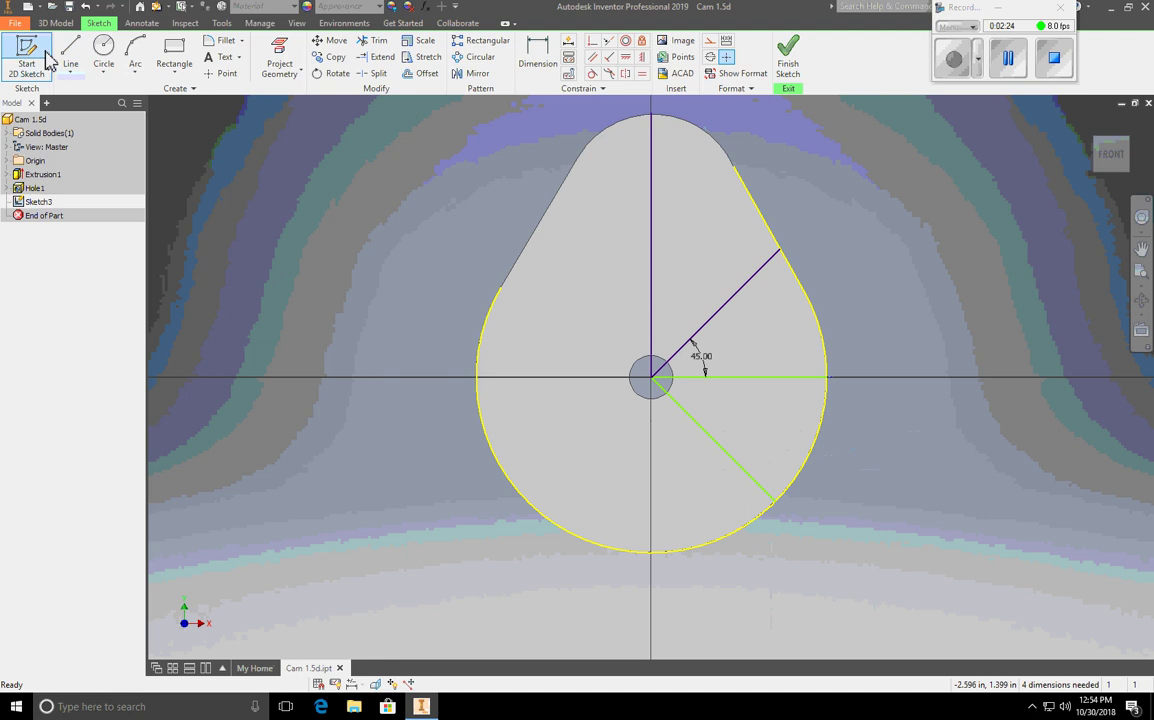
Draw a vertical line 0.750 in long from the hole centre down to the cam's bottom edge
click(651, 377)
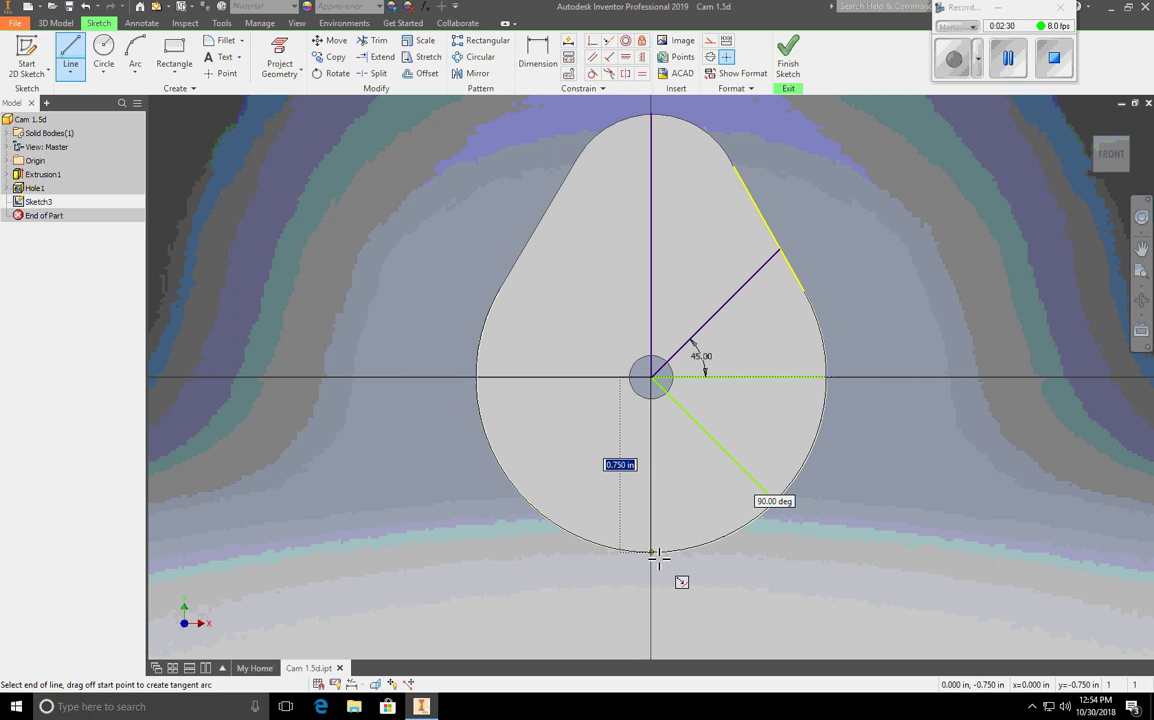
click(651, 552)
right_click(592, 376)
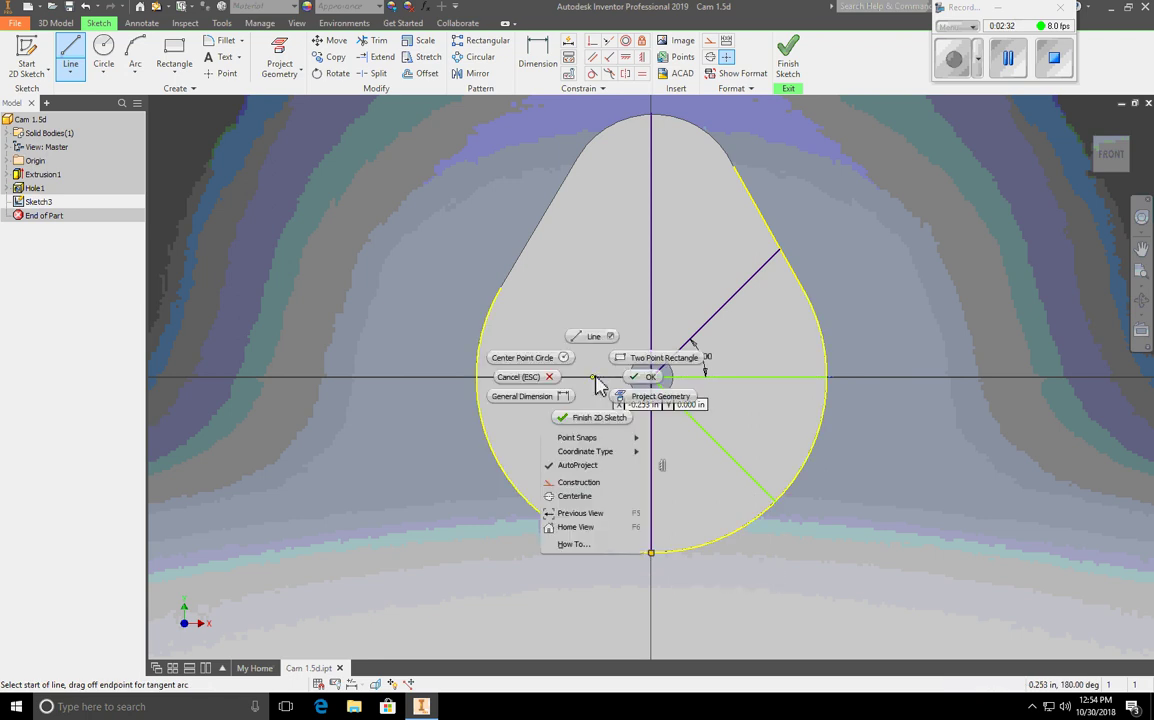
click(642, 380)
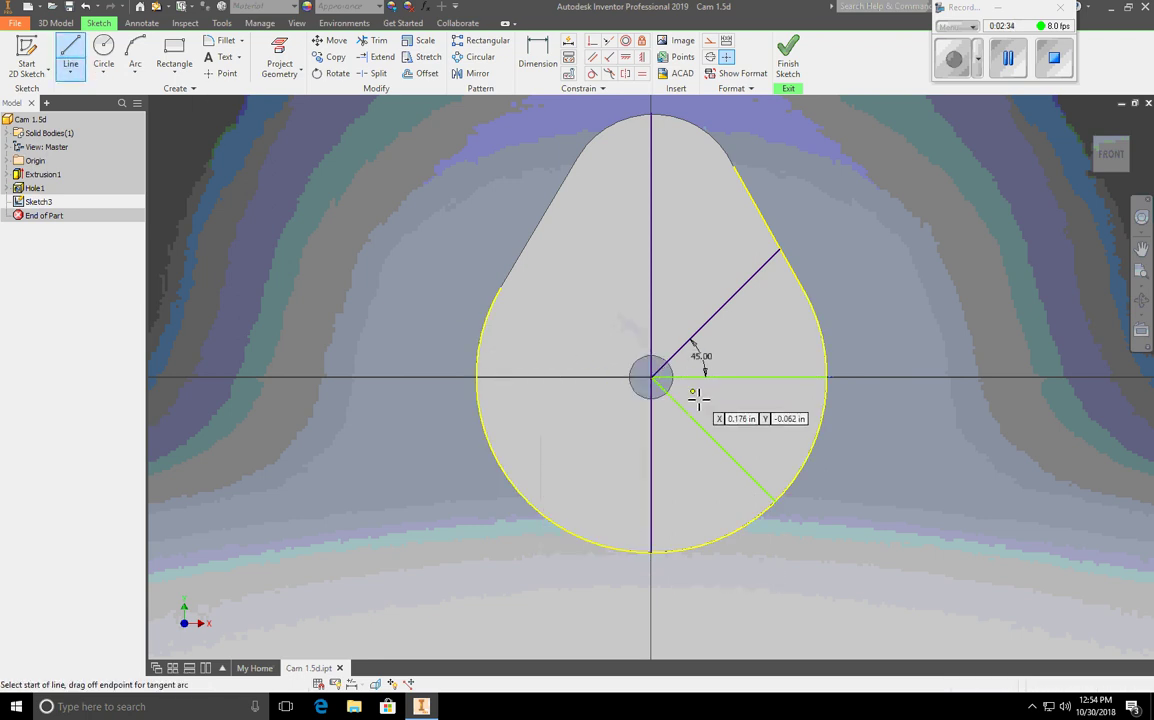
Draw two 0.750 in lines from the hole centre to the cam's round edge, at 225 degrees and at 180 degrees
click(656, 388)
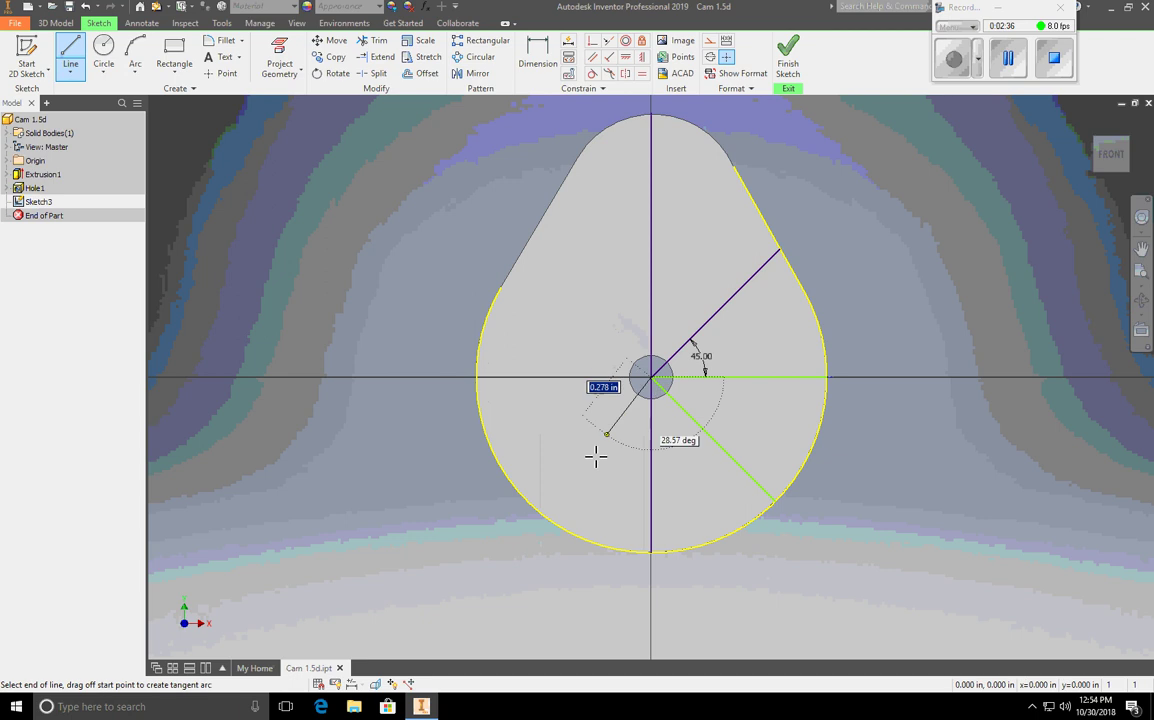
click(527, 500)
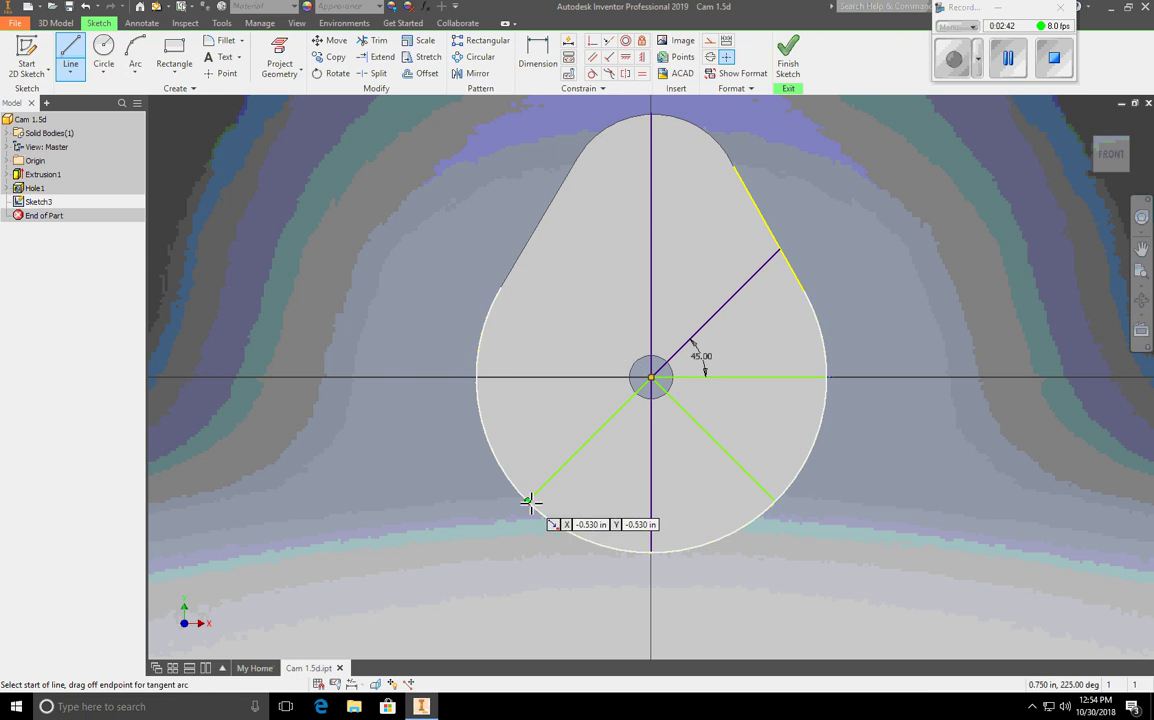
right_click(566, 416)
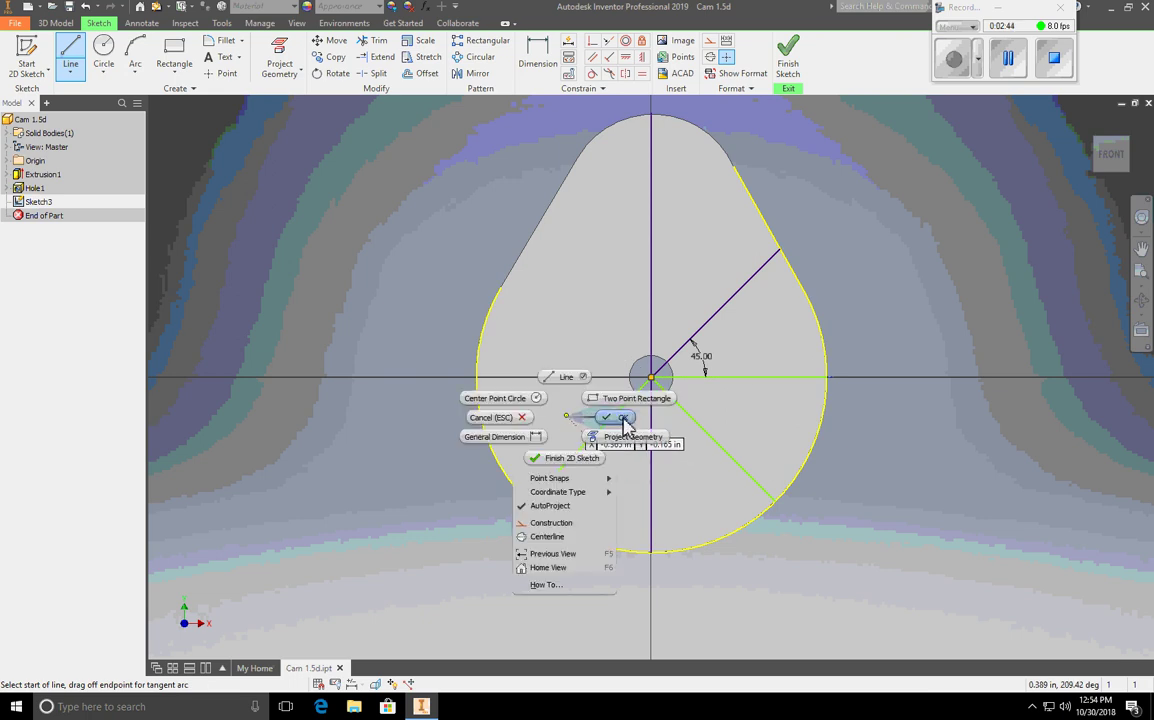
click(568, 377)
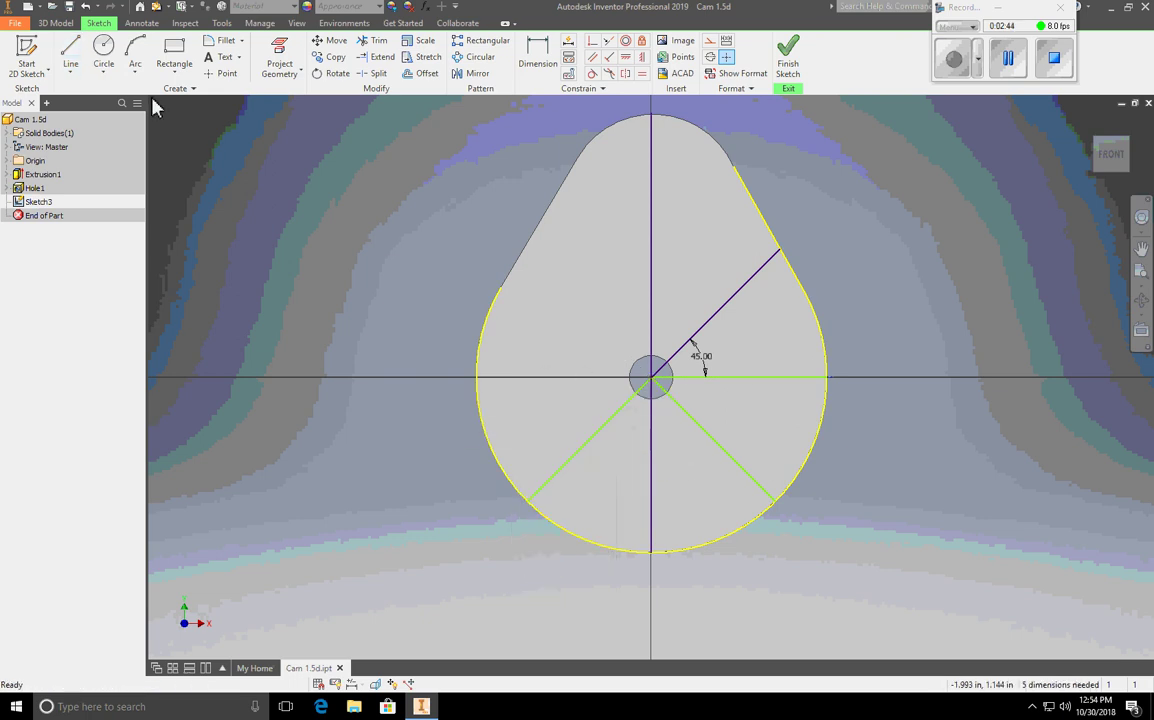
click(651, 377)
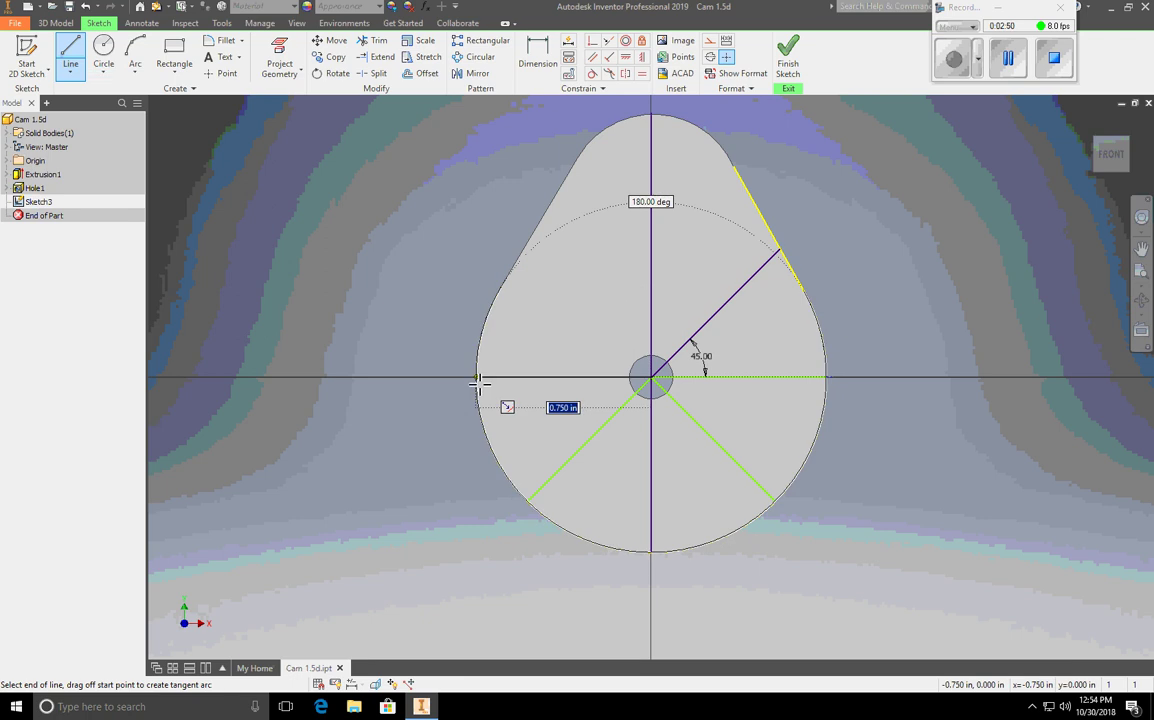
click(477, 379)
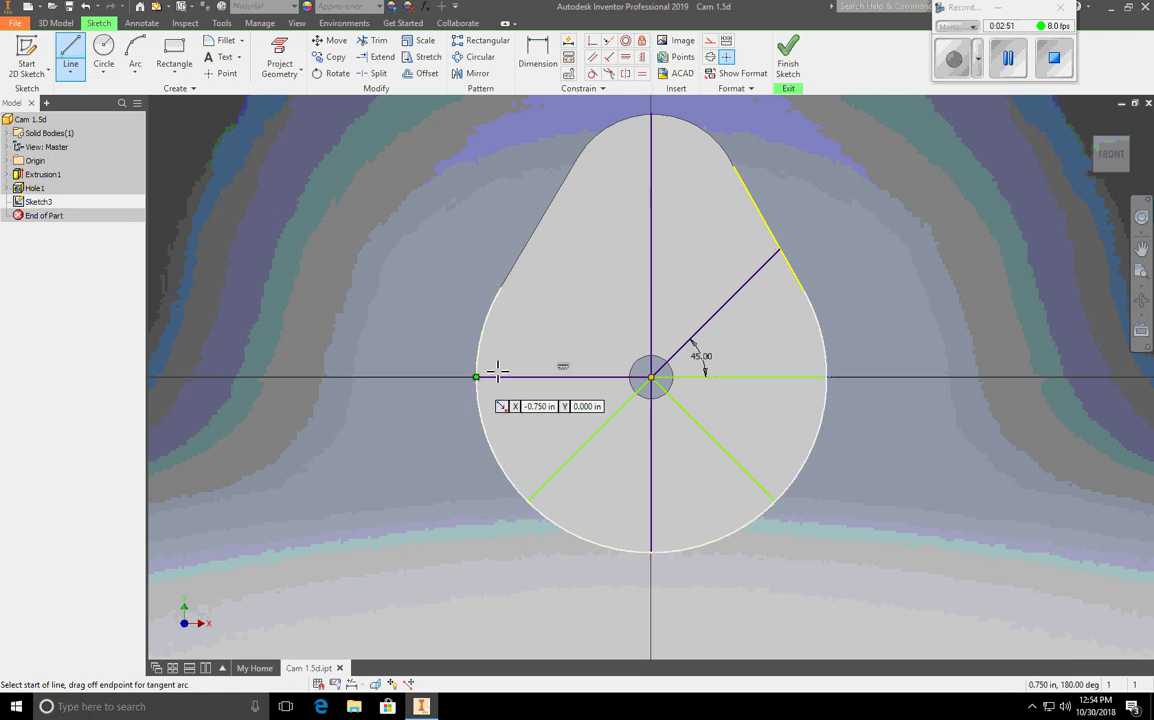
Draw a line about 0.774 in long from the hole centre at 135 degrees to the cam's upper-left straight edge
right_click(580, 293)
click(568, 255)
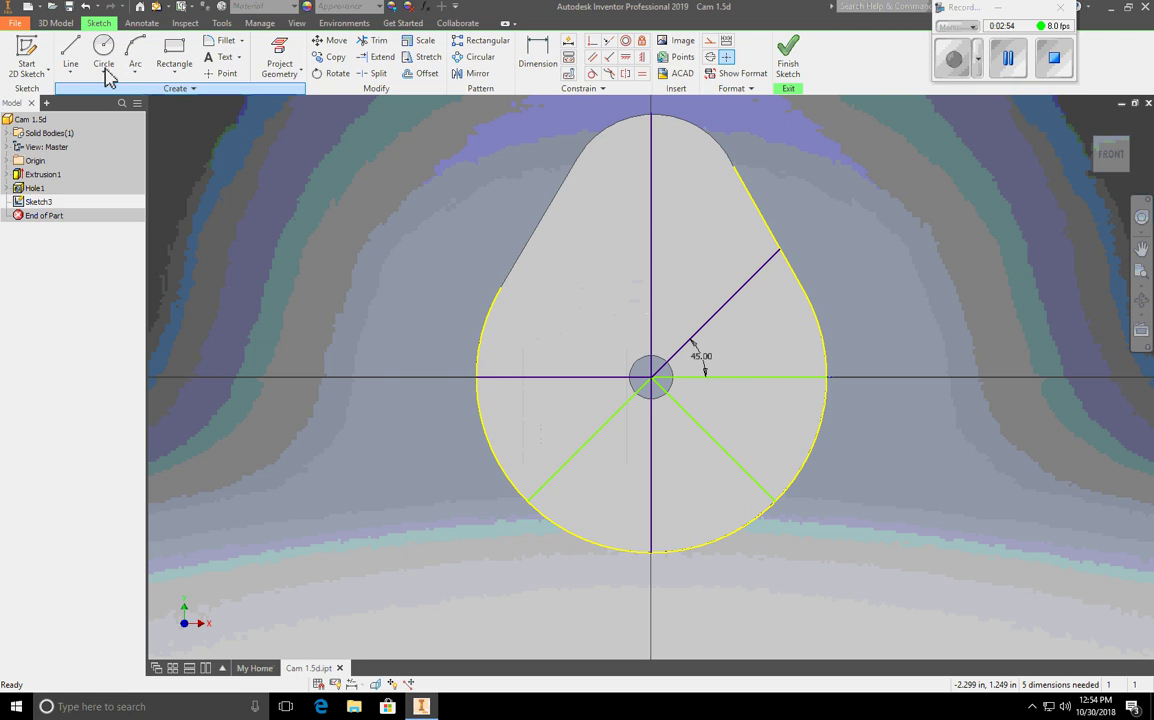
click(70, 50)
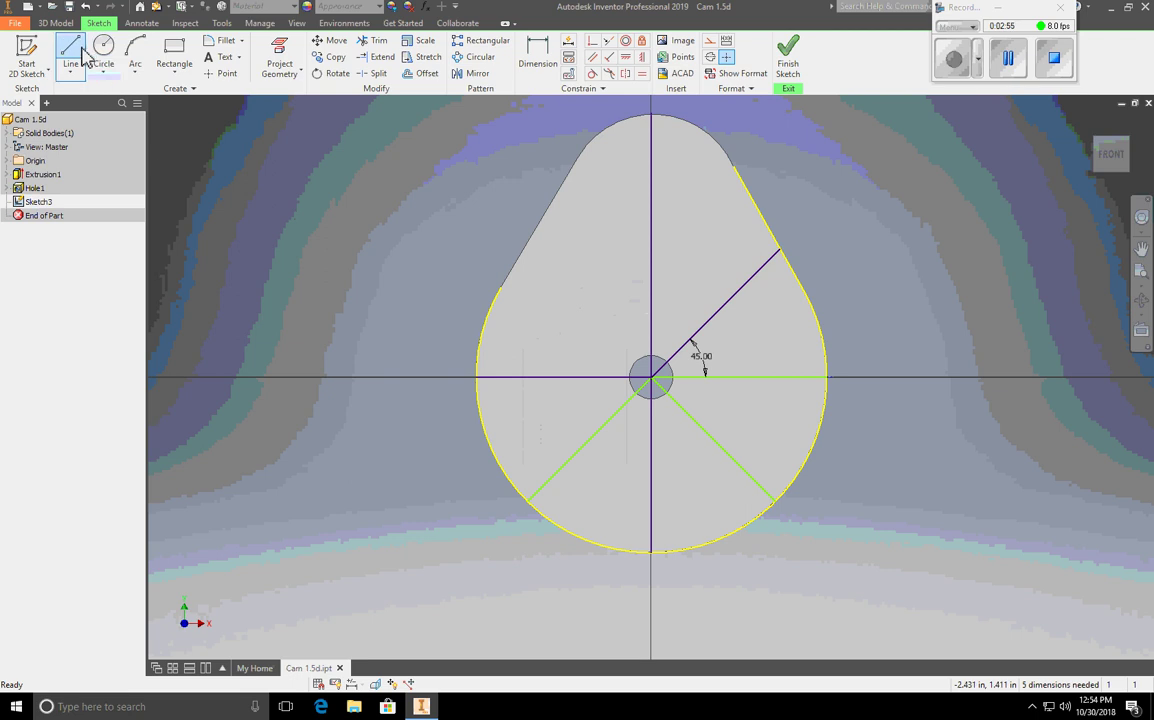
click(651, 378)
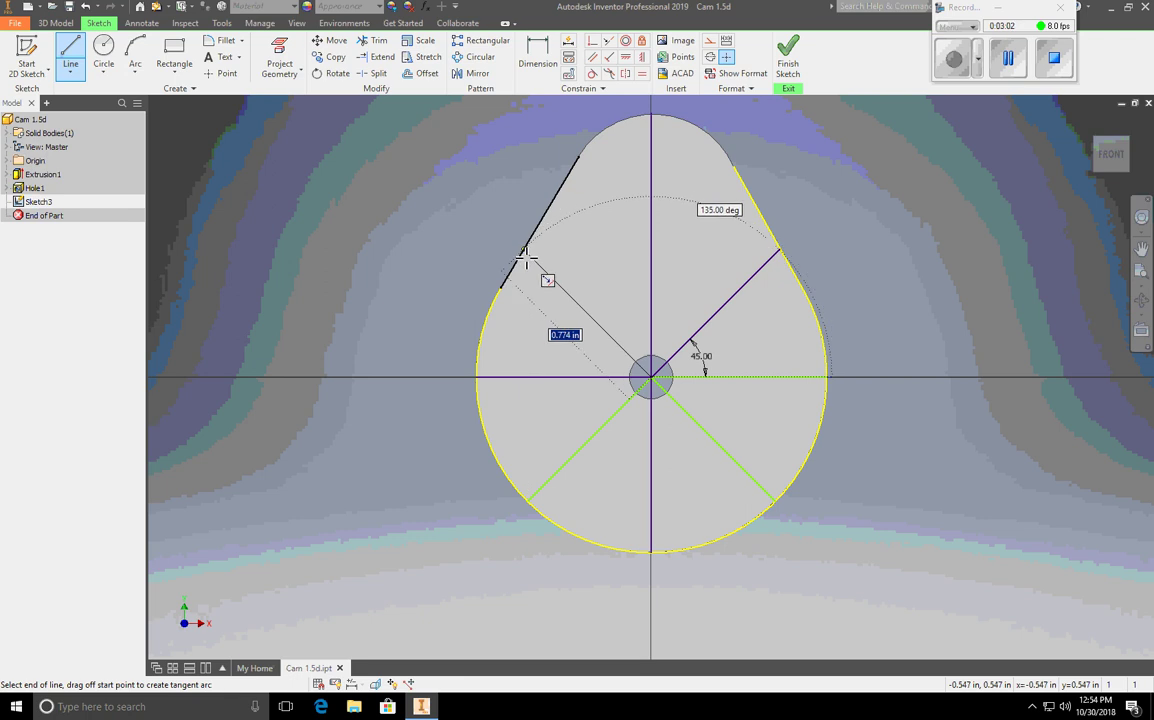
click(524, 257)
right_click(518, 300)
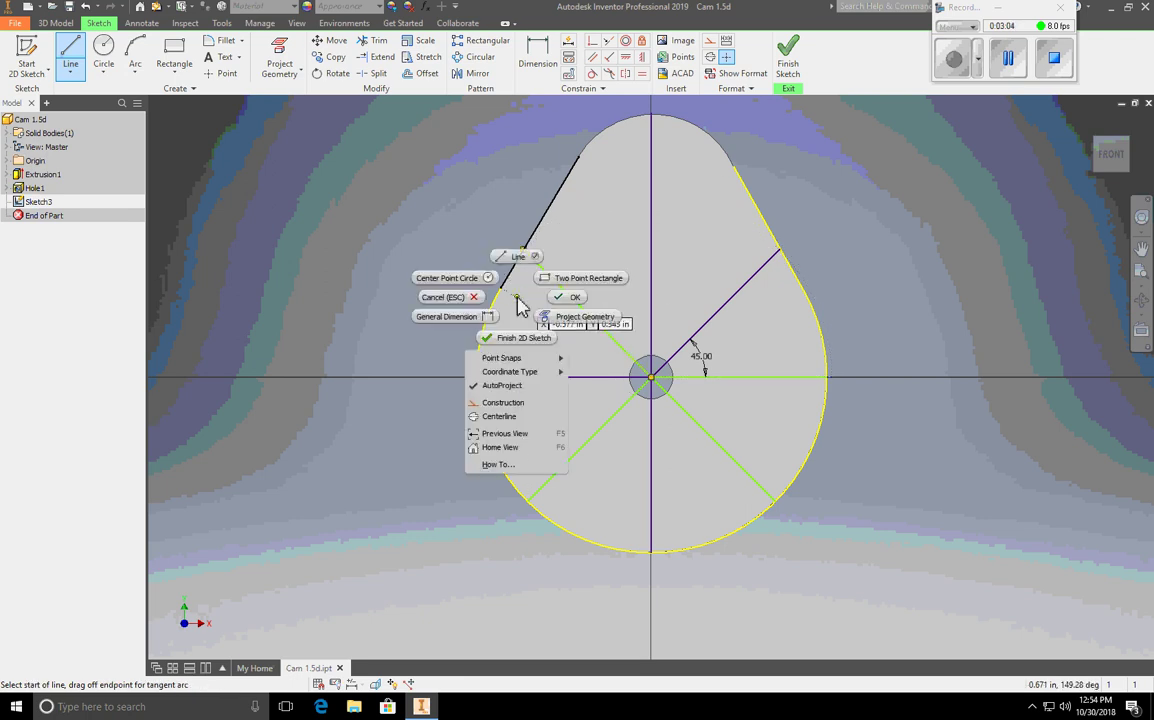
click(568, 297)
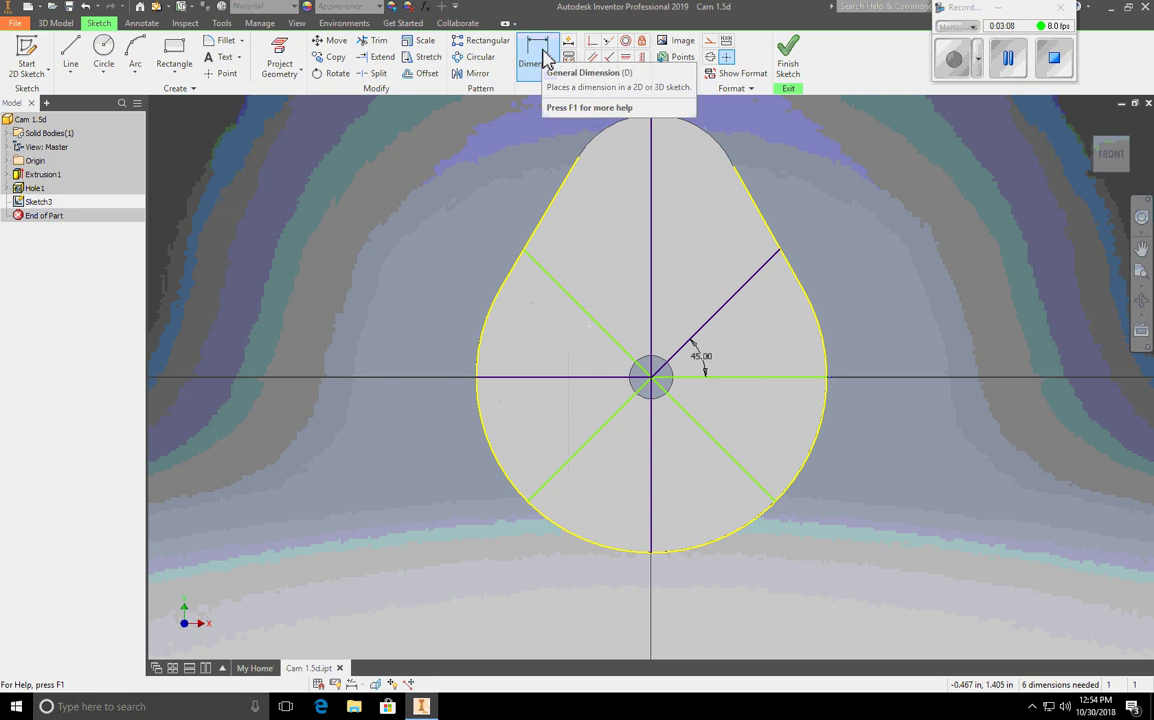
Dimension the vertical line from the hole centre to the cam's tip, placing the dimension right of the cam
click(542, 55)
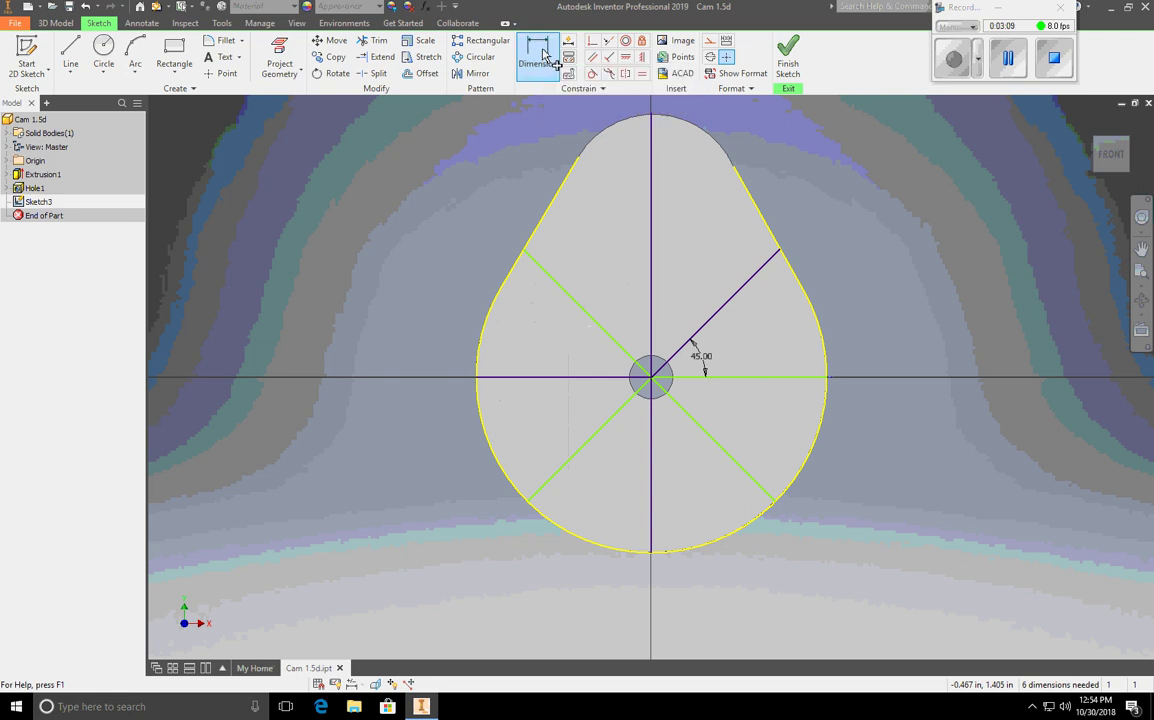
click(650, 240)
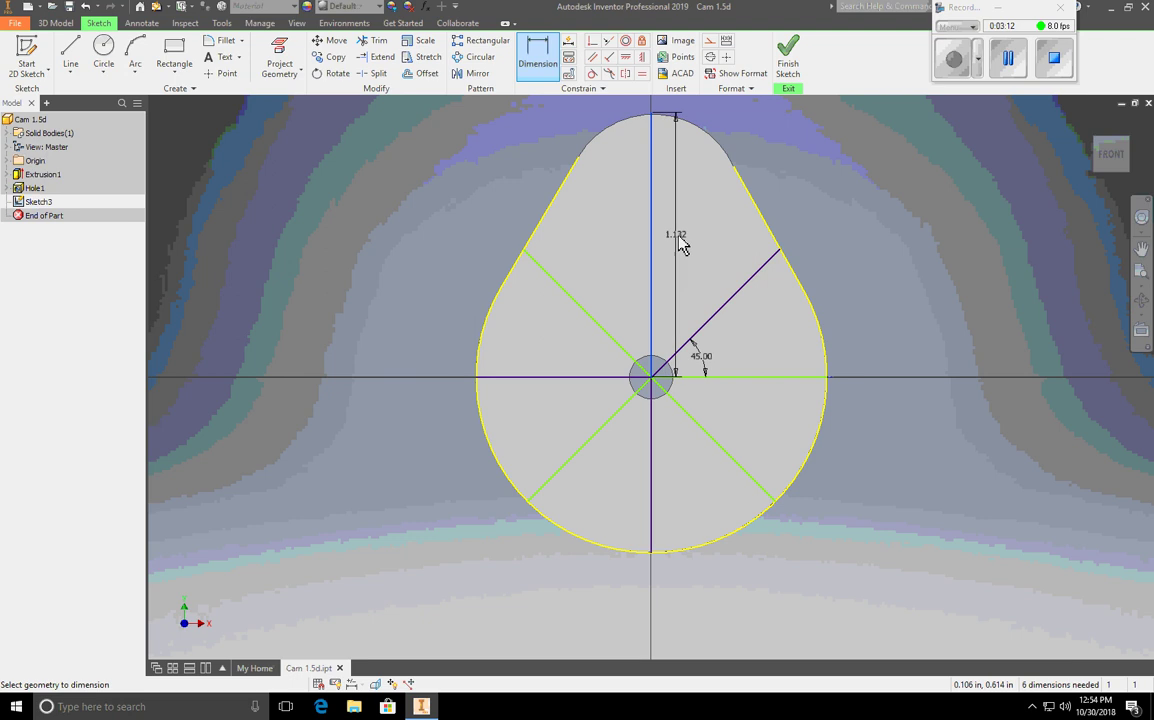
click(888, 224)
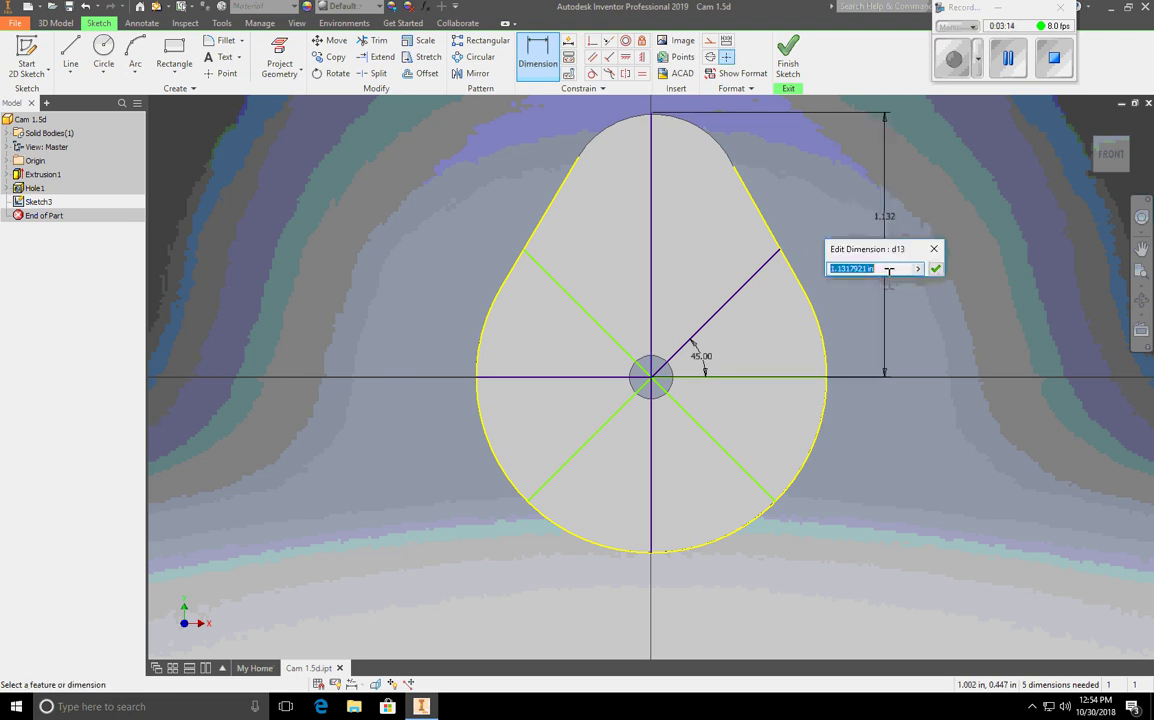
click(936, 270)
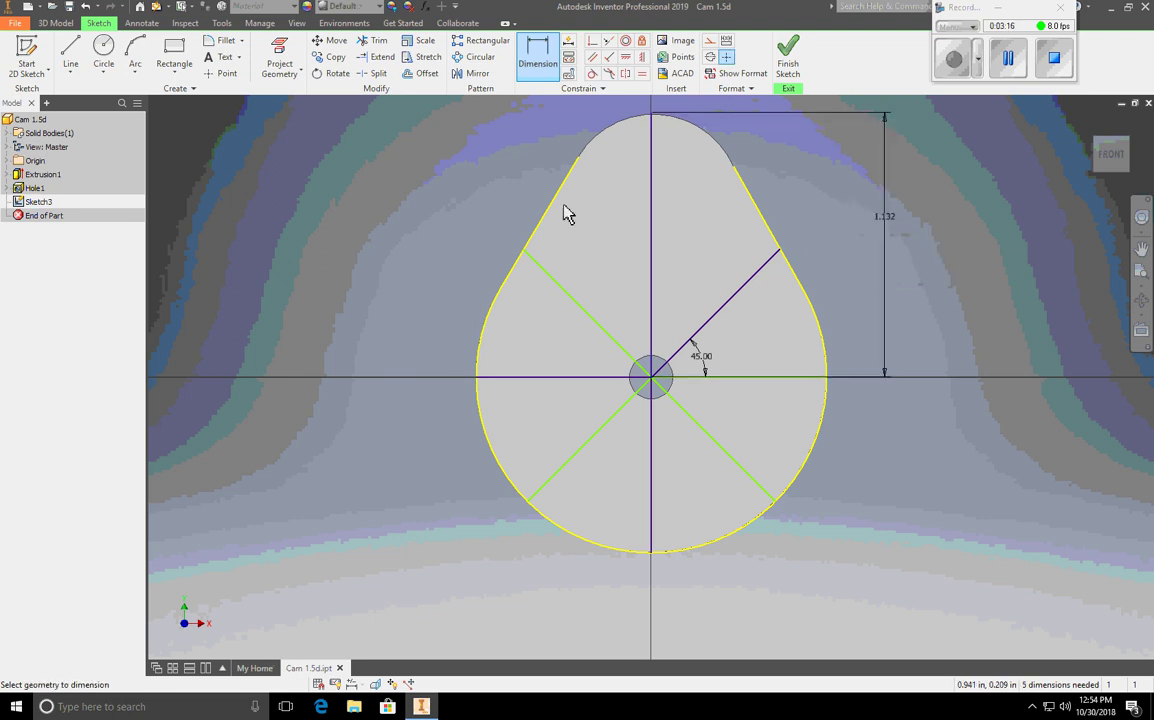
Add driven length dimensions to the upper-right 45-degree line and the horizontal line right of the hole
click(727, 302)
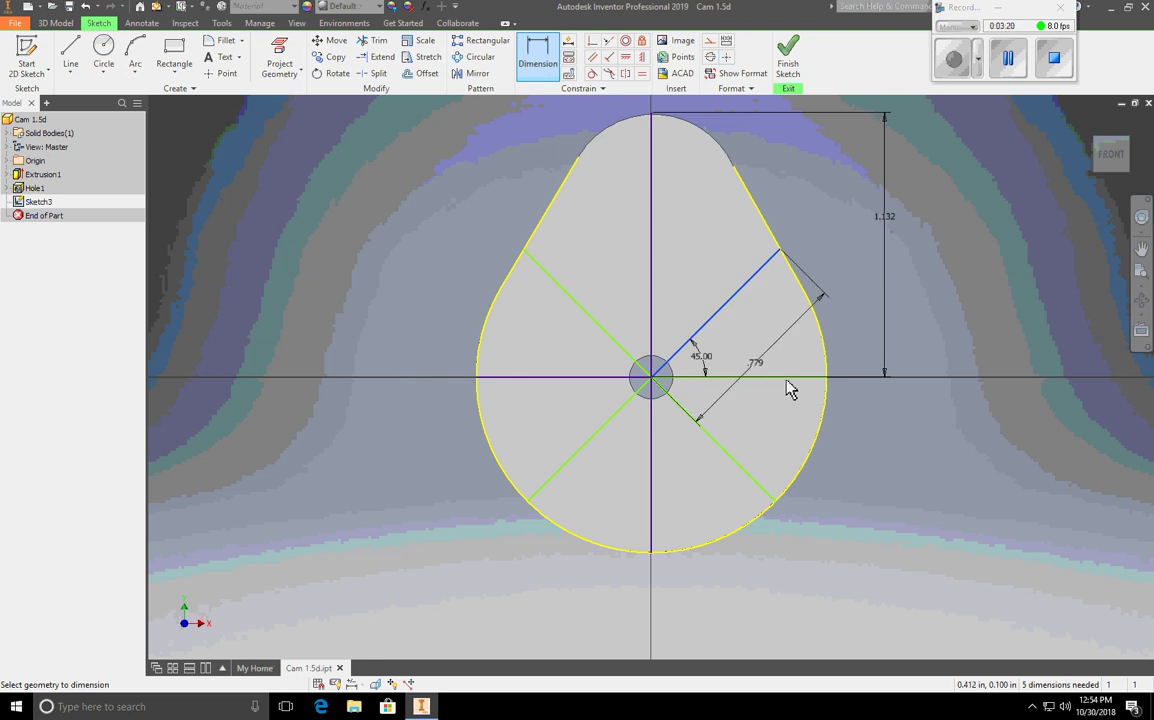
click(858, 450)
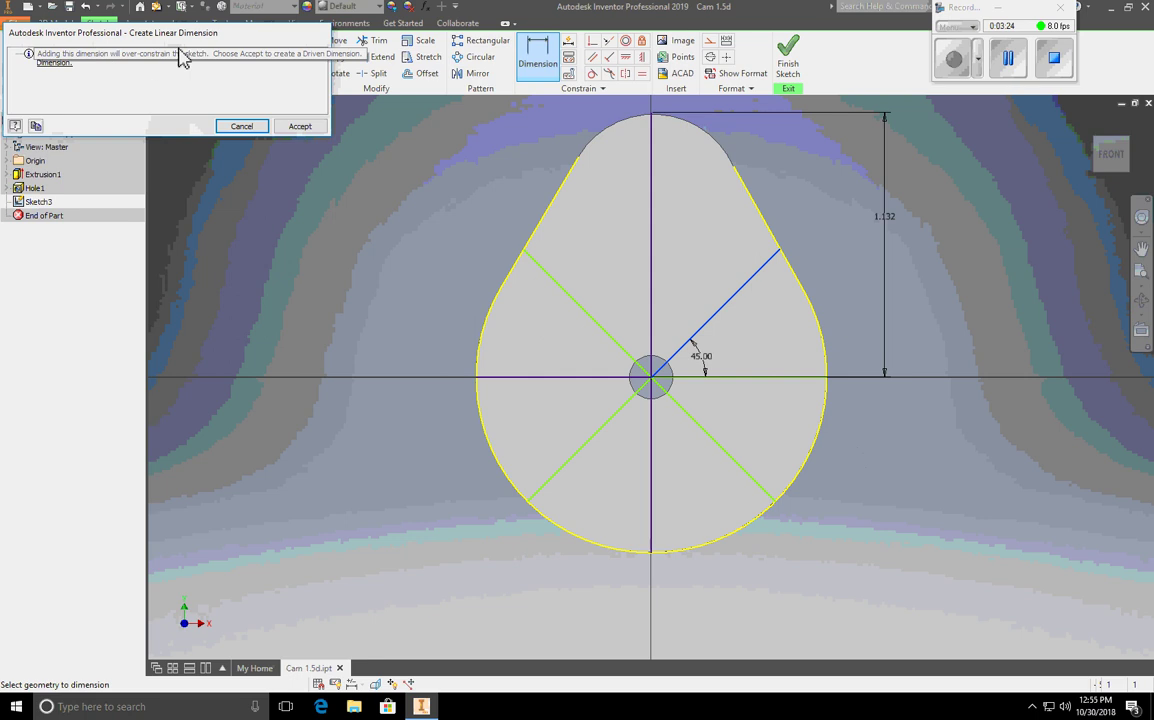
click(298, 127)
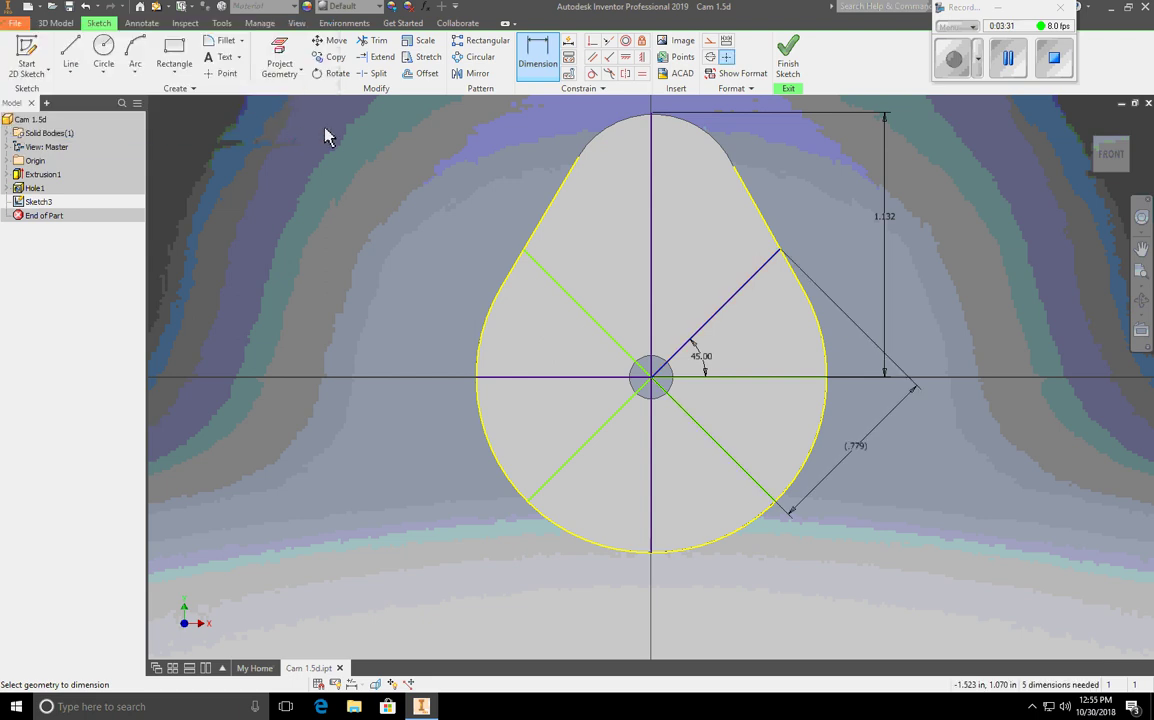
click(742, 379)
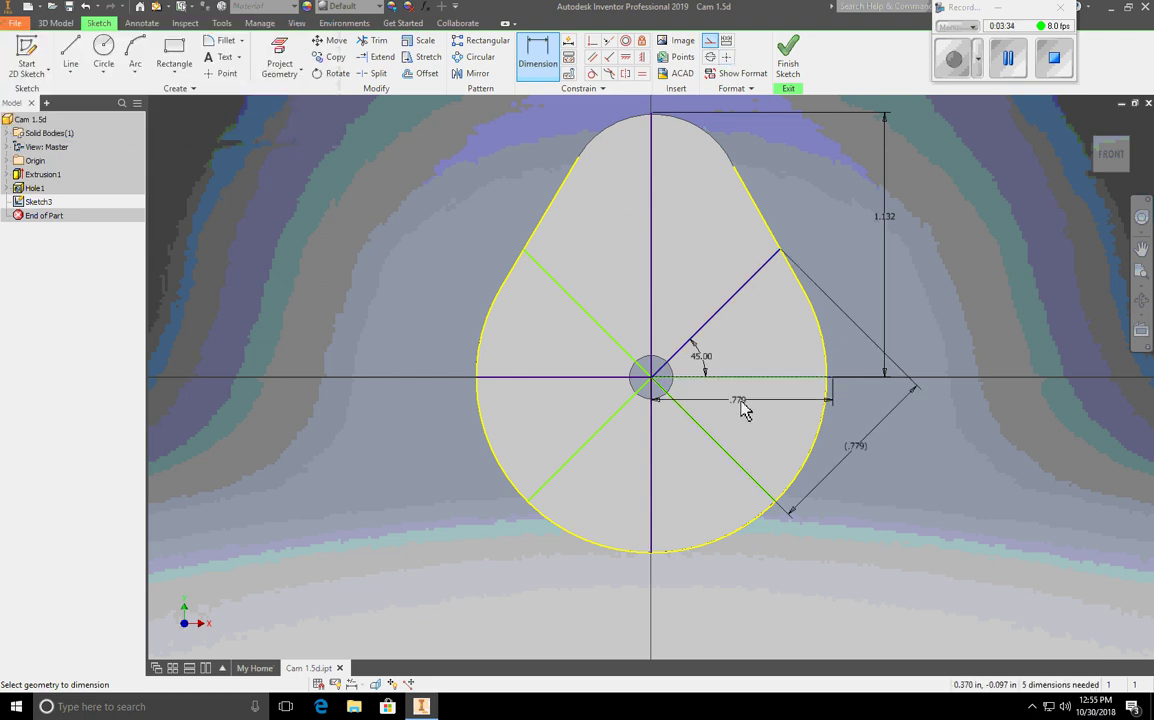
click(744, 405)
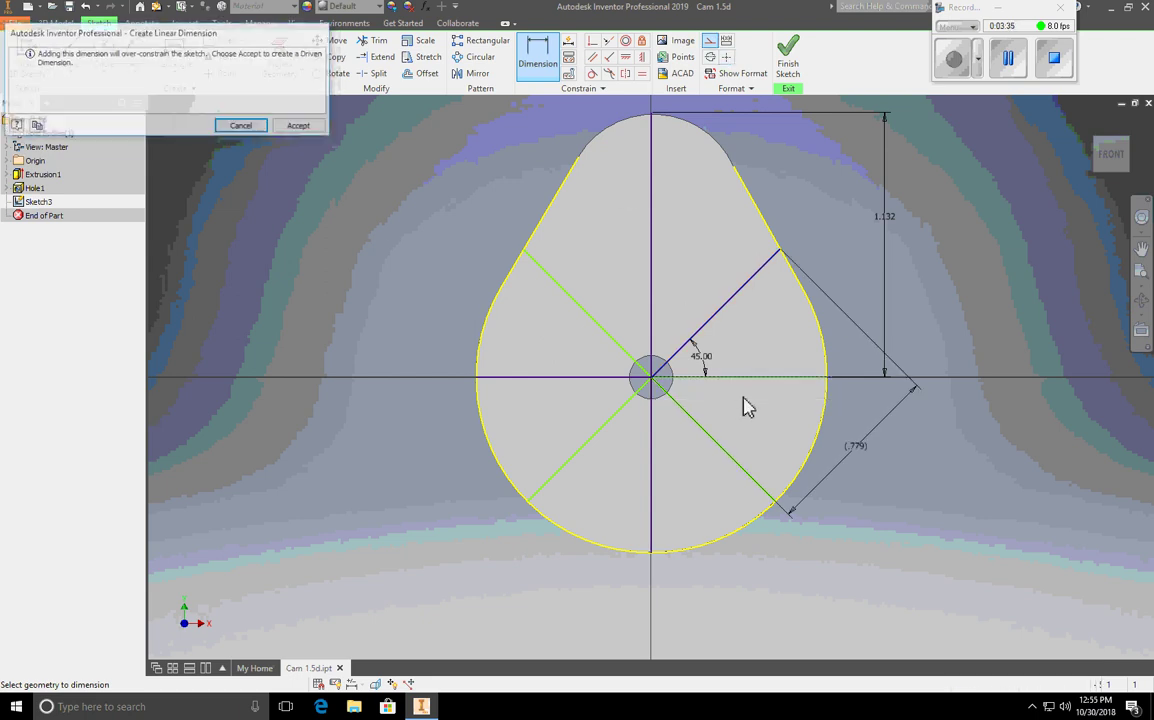
click(300, 126)
Add driven length dimensions to the vertical line below the hole and the diagonal line to the cam's lower-right edge
click(651, 477)
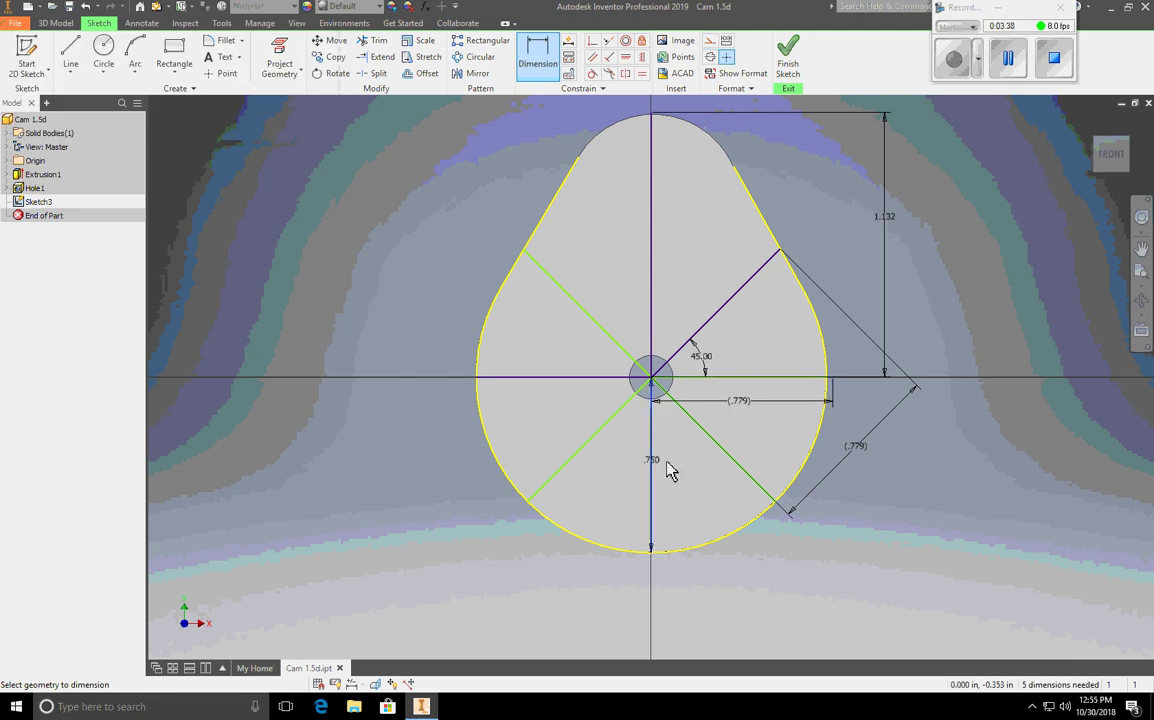
click(674, 457)
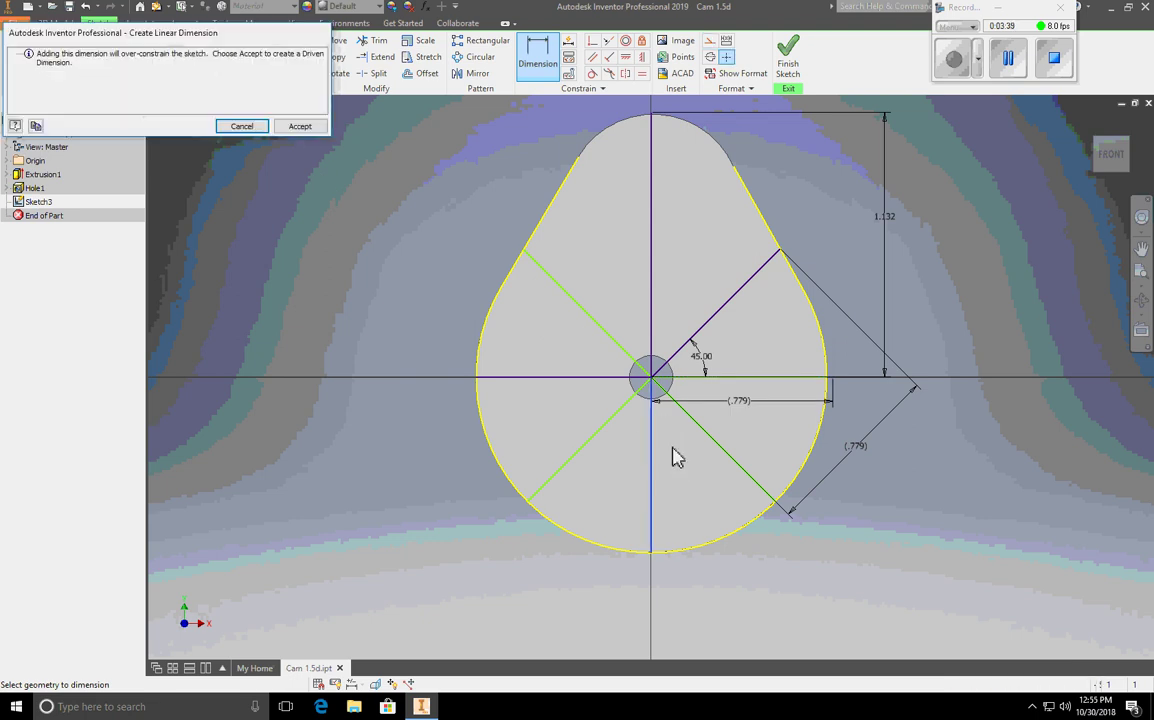
click(298, 127)
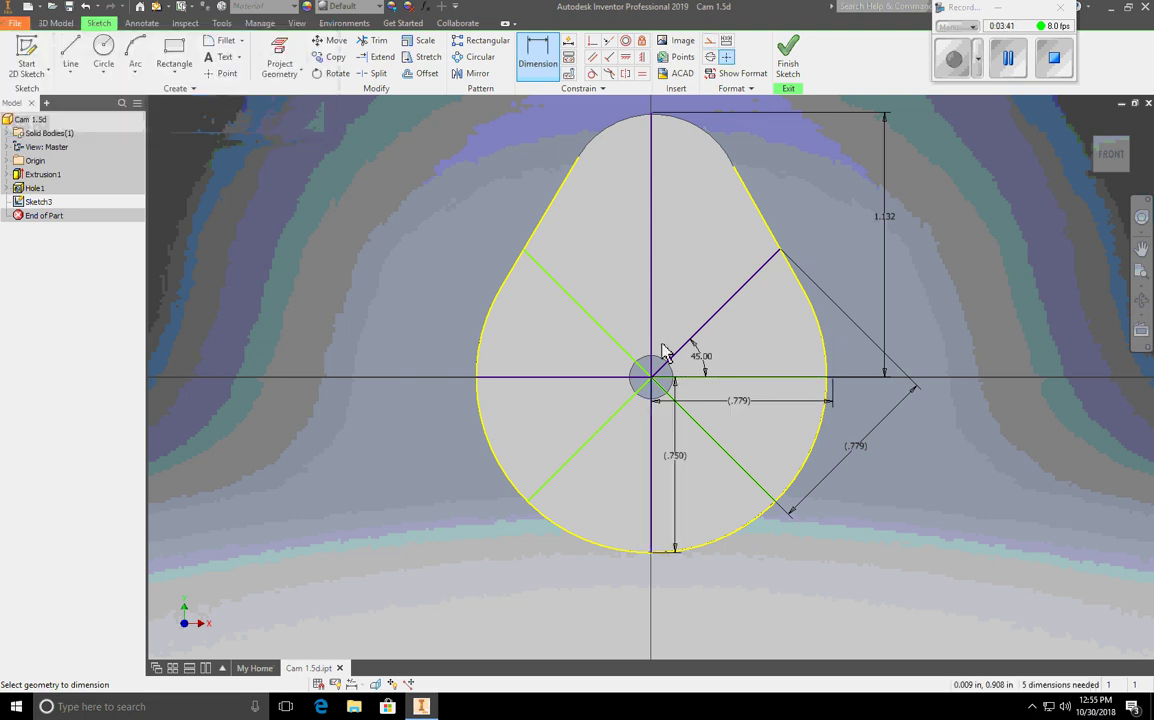
click(712, 445)
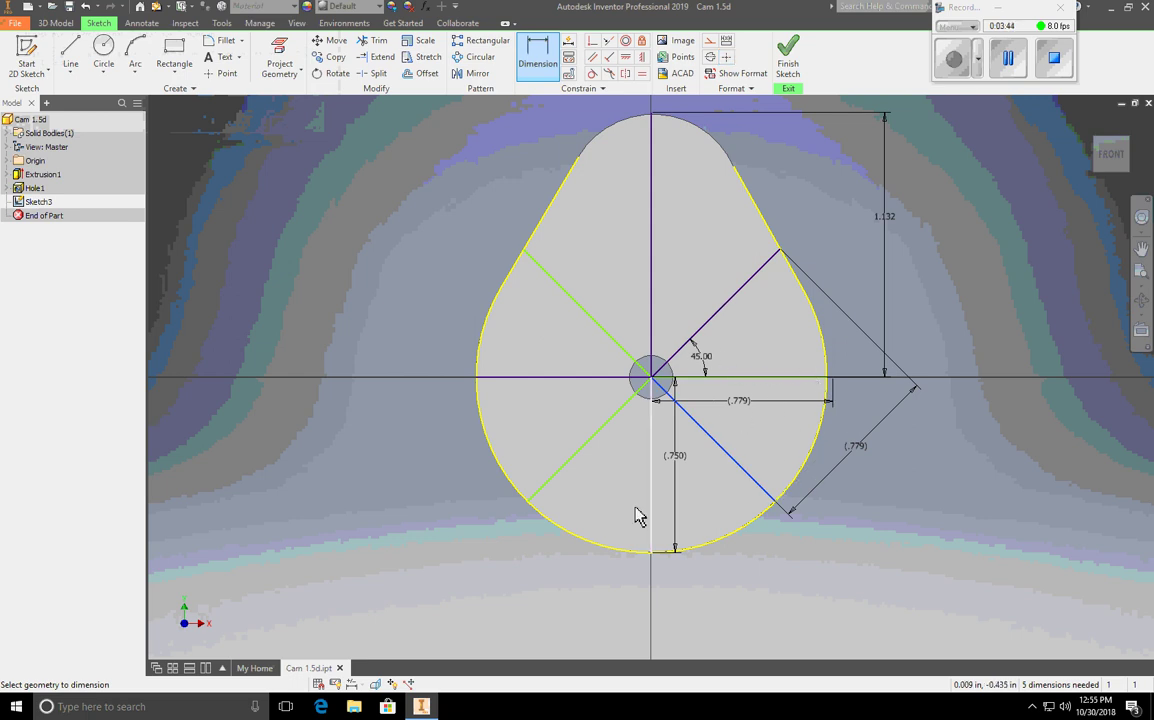
click(540, 571)
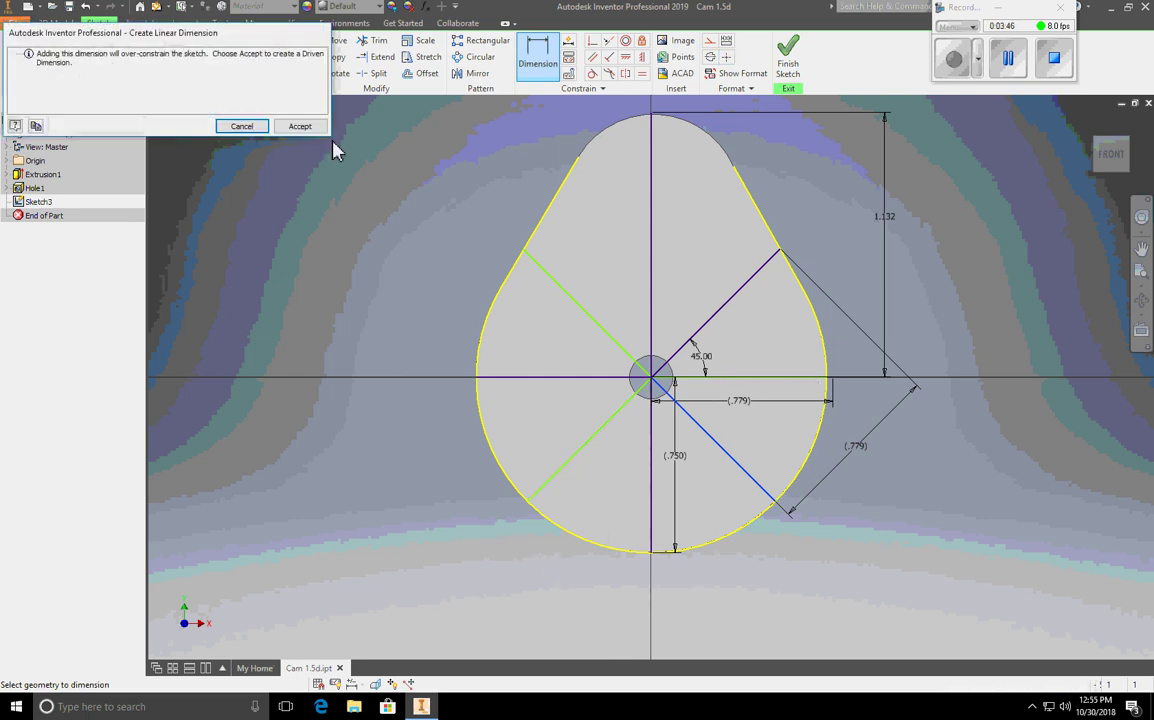
click(299, 127)
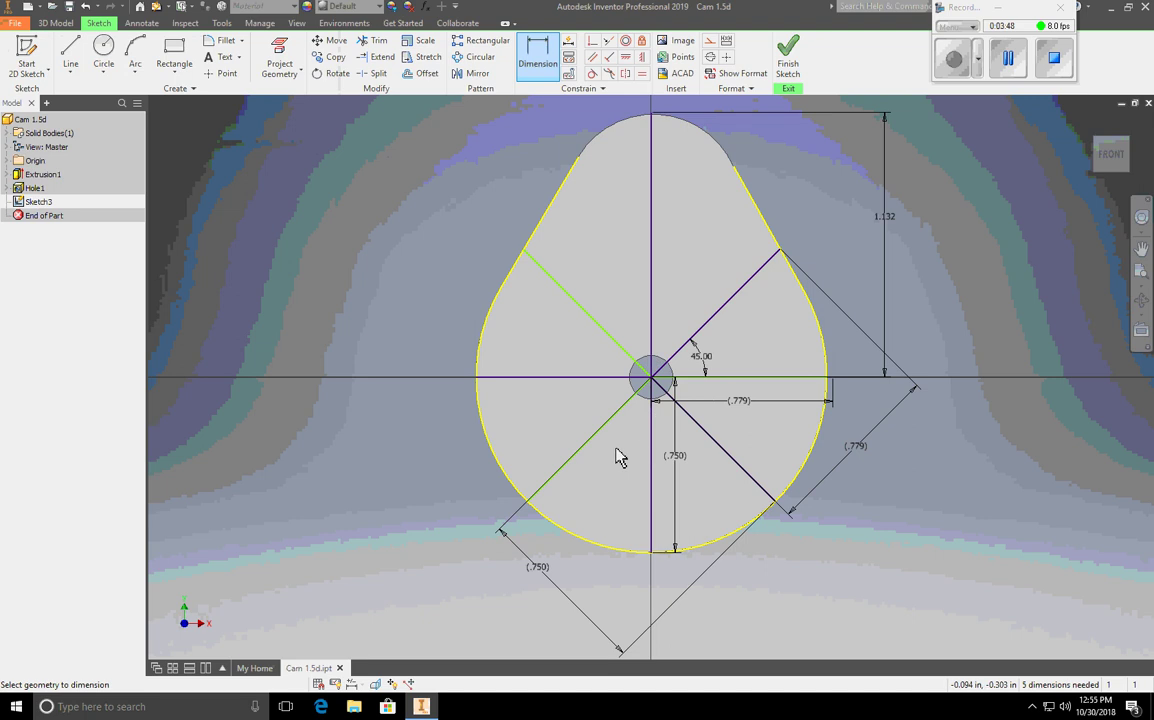
Add driven length dimensions to the lower-left diagonal line and the horizontal line left of the hole
click(584, 438)
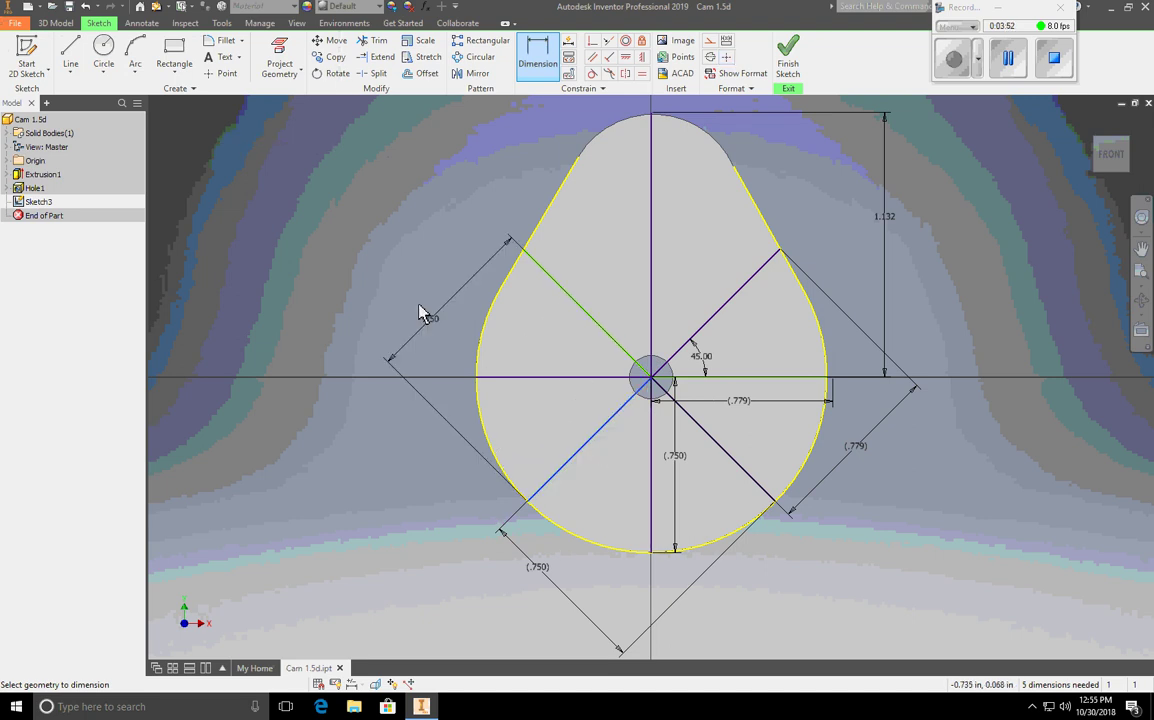
click(459, 297)
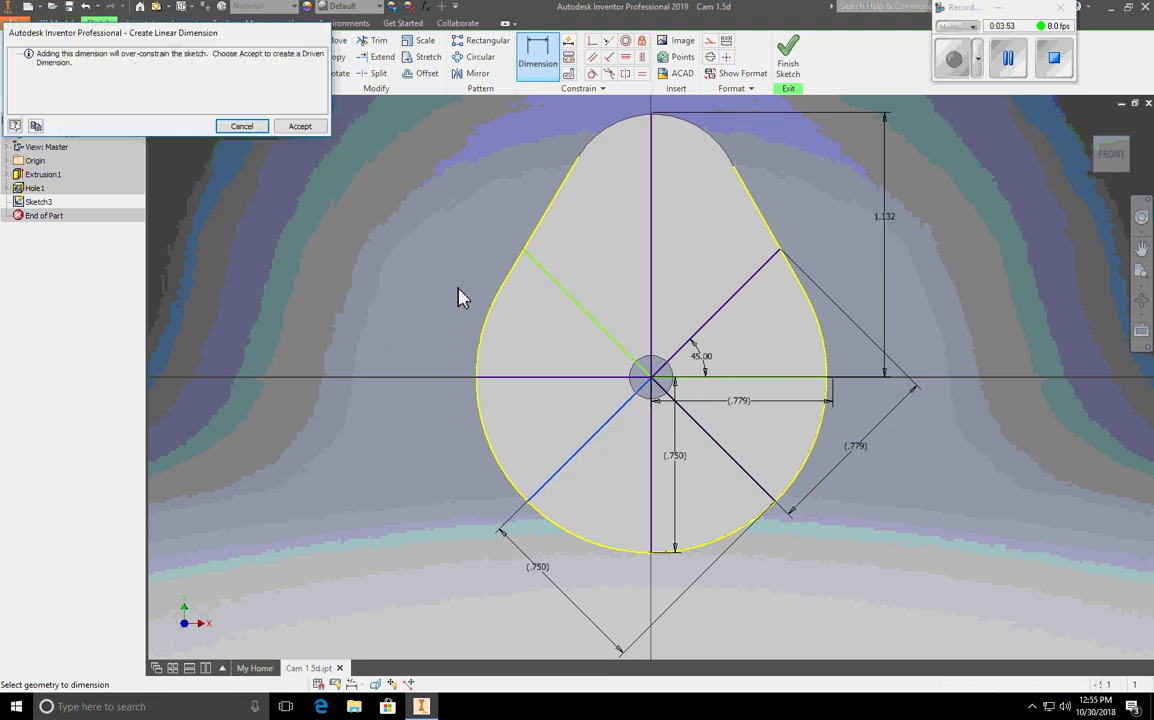
click(299, 126)
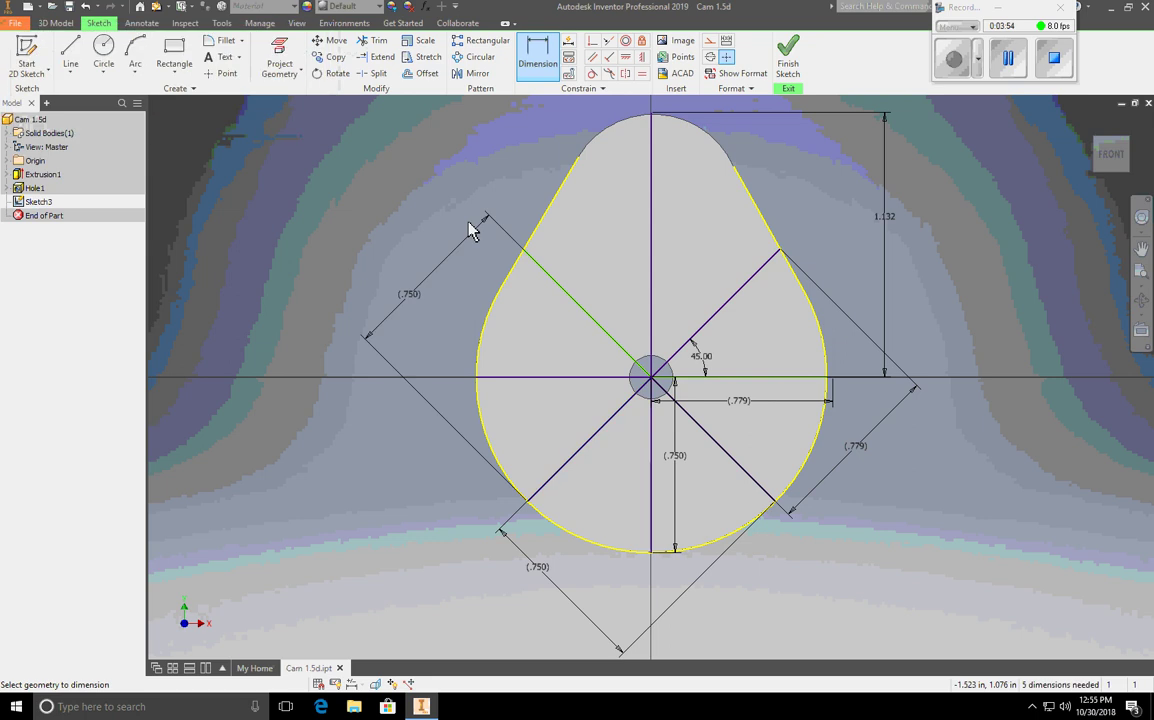
click(540, 385)
click(543, 420)
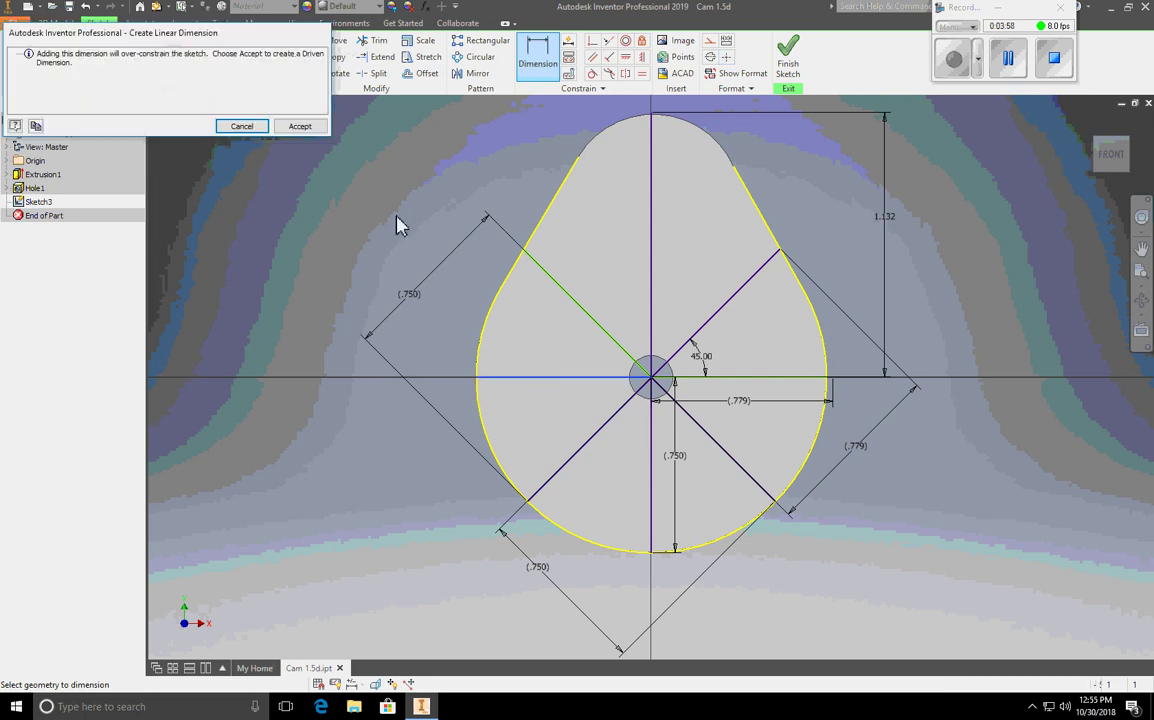
click(300, 126)
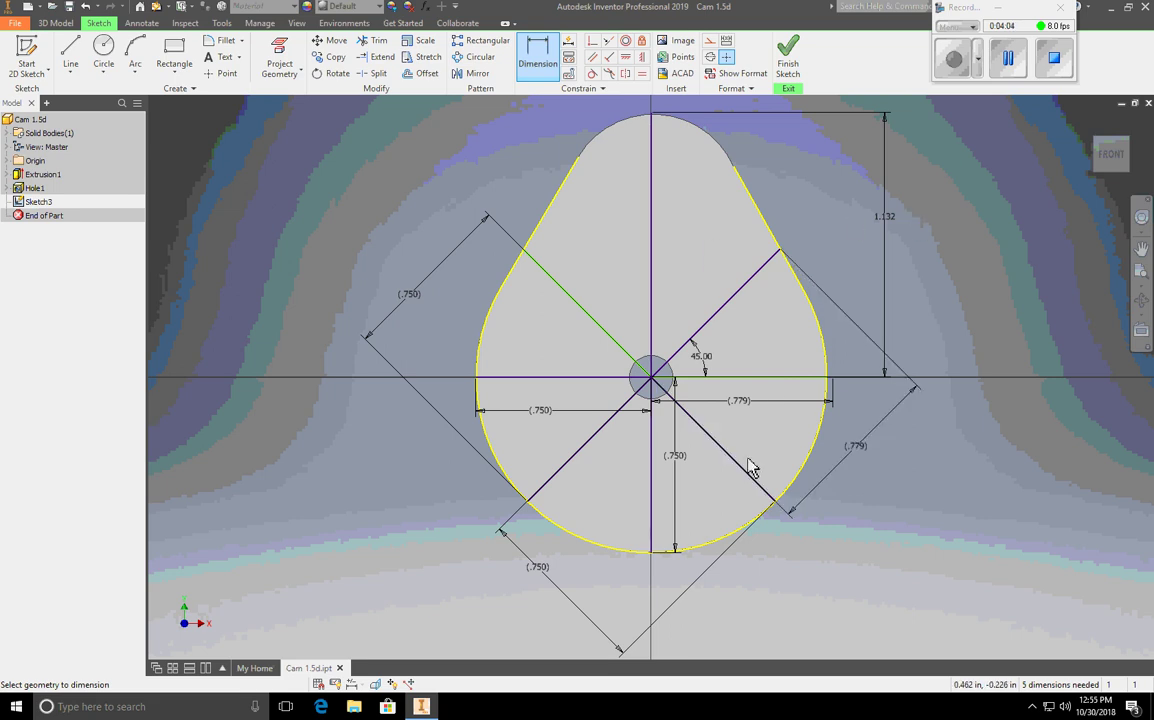
Dimension the length of the upper-left diagonal line, placing the dimension above it inside the cam
click(688, 484)
click(587, 314)
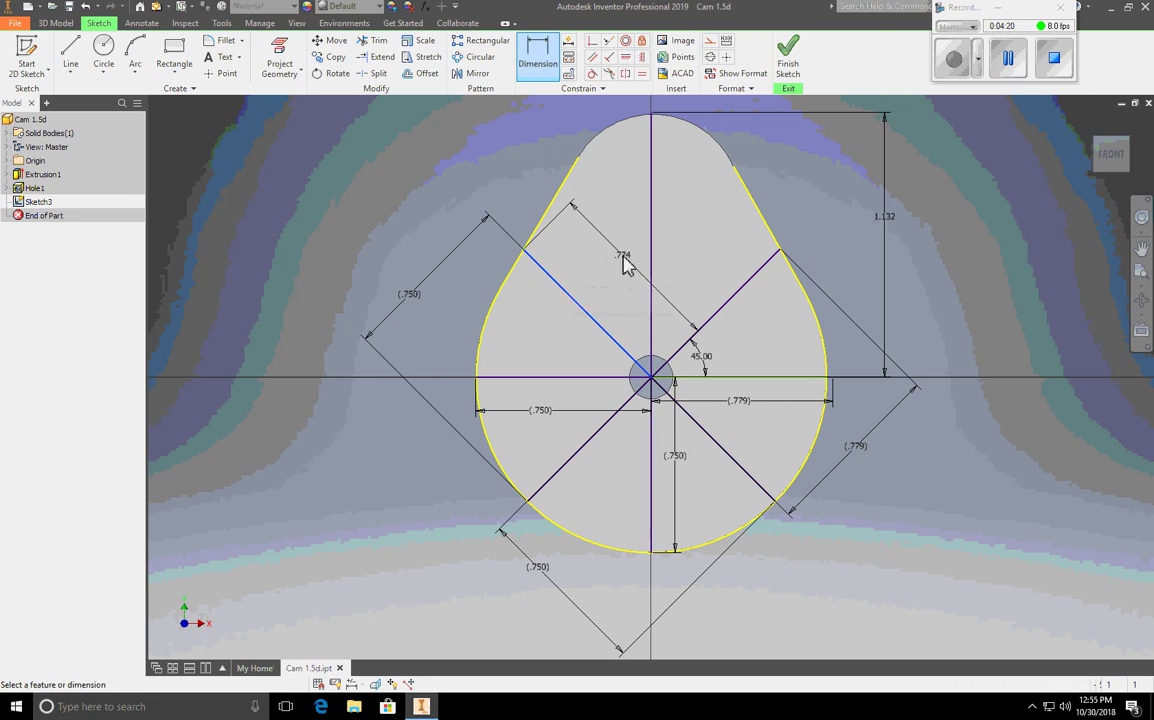
click(624, 260)
click(673, 309)
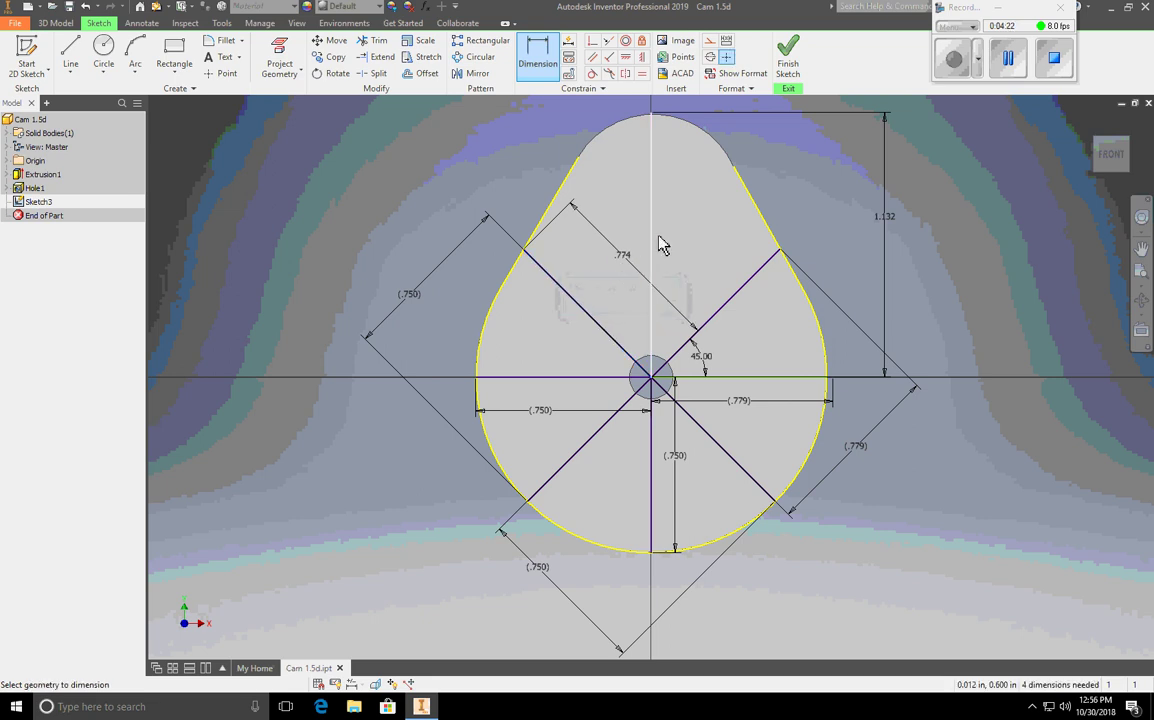